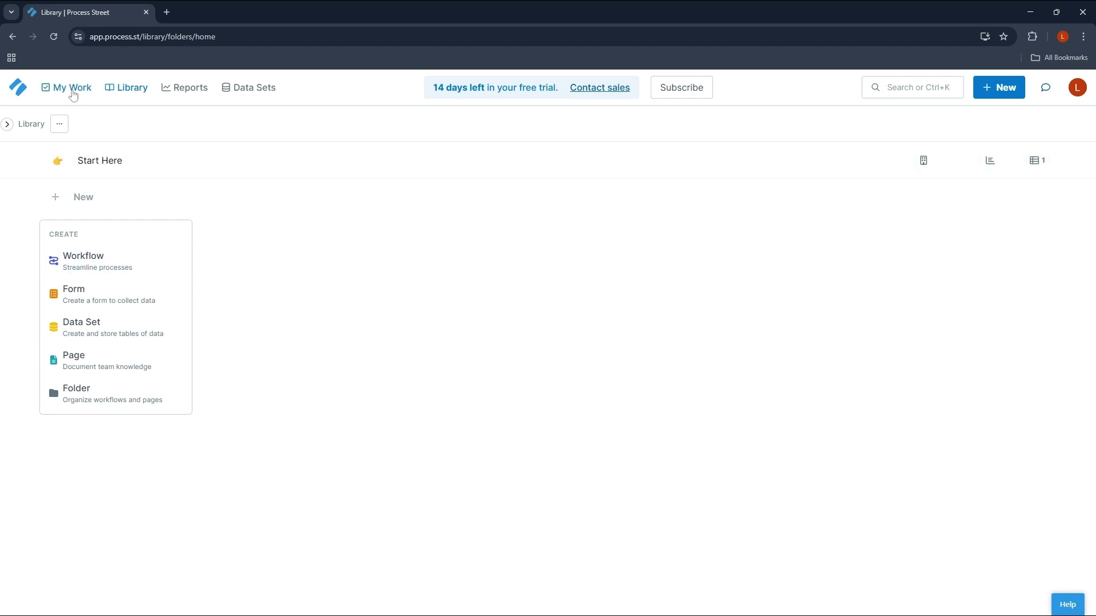
Step: Look over the My Work task list and the Library contents
left_click(72, 90)
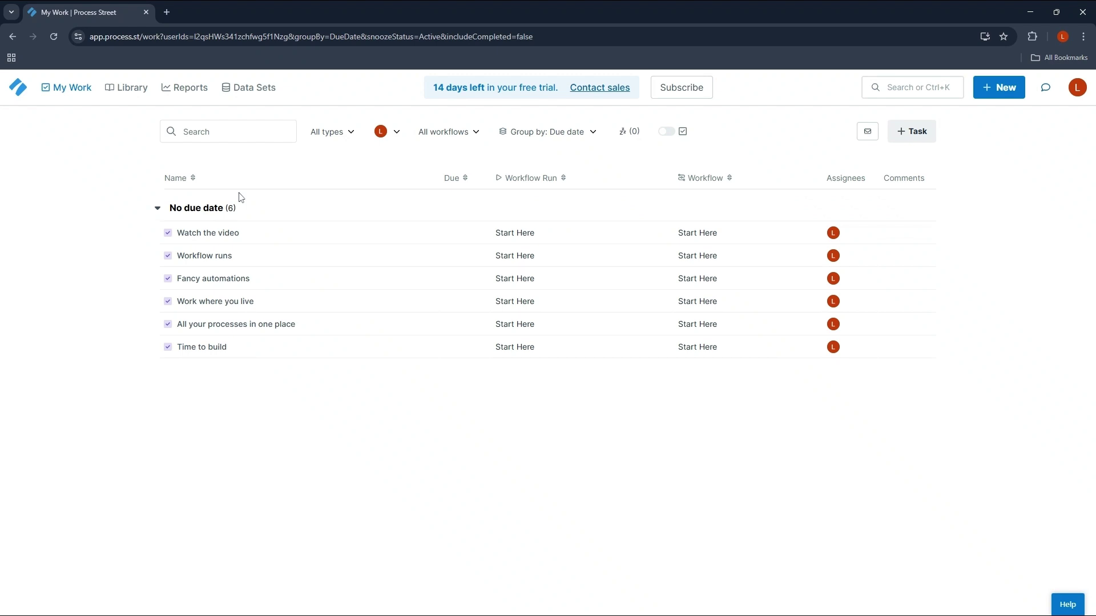
left_click(129, 89)
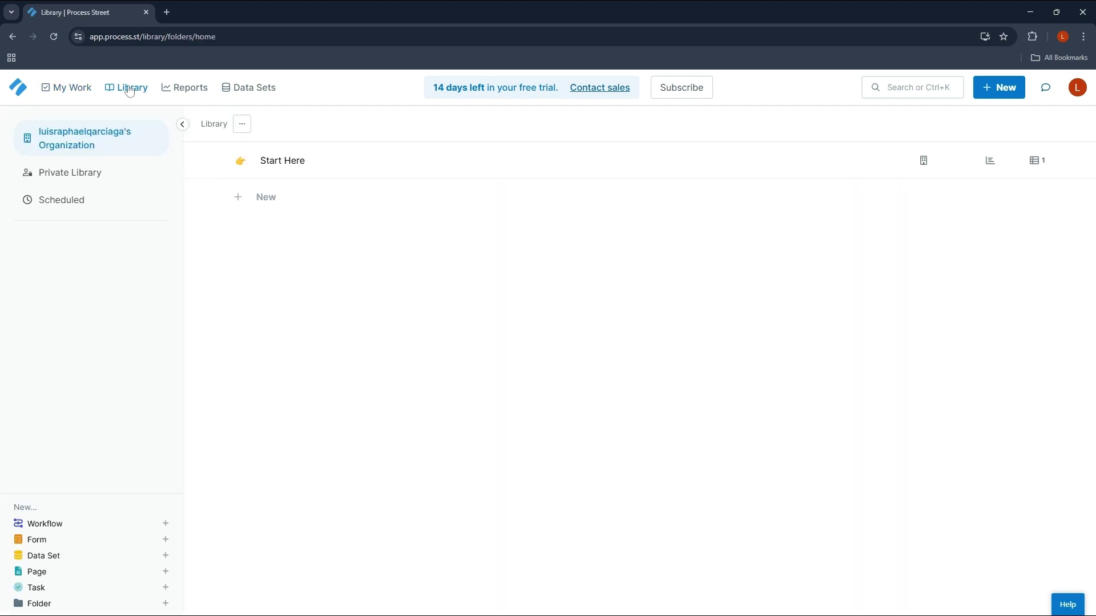
Step: Review the Assigned to Me, Overdue and Recently Completed saved views of workflow runs in Reports
left_click(167, 86)
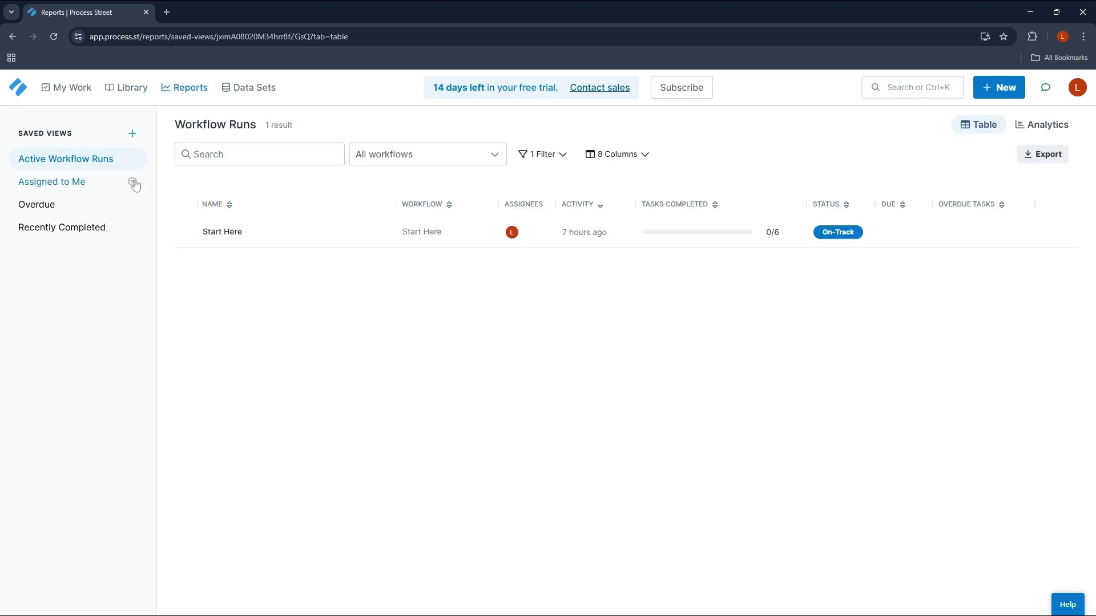
left_click(133, 183)
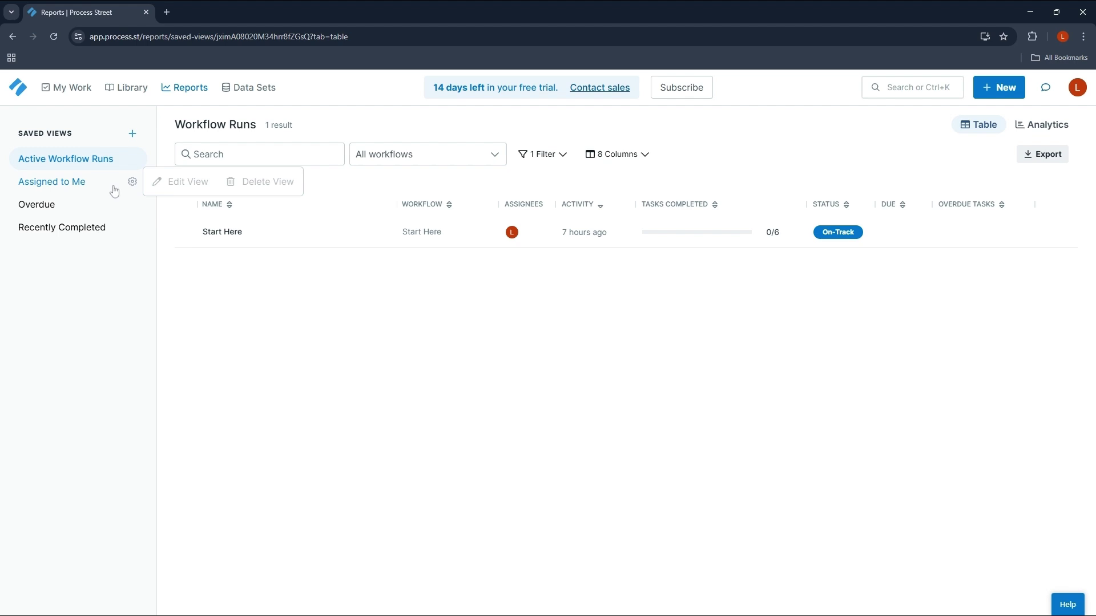
left_click(114, 186)
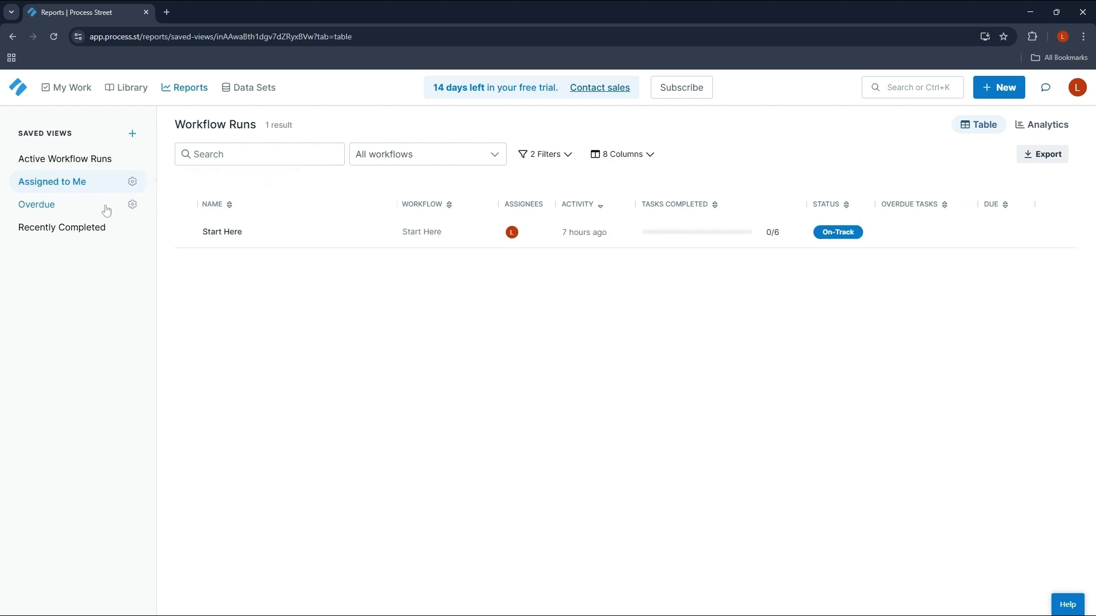
left_click(106, 210)
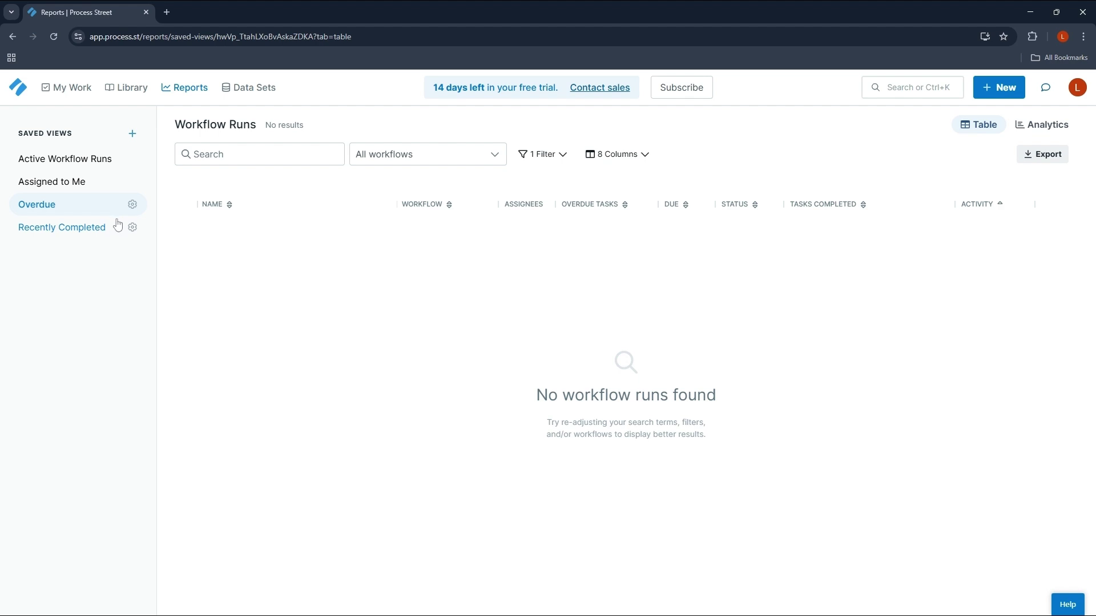
left_click(118, 225)
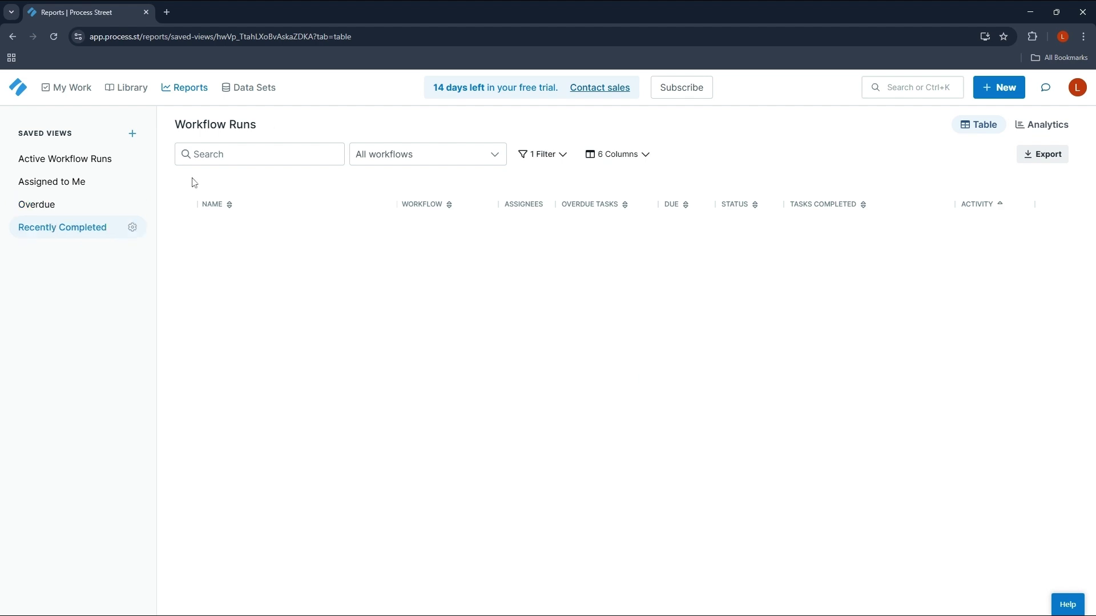
Step: View the Data Sets page and the options offered for creating a new workflow
left_click(240, 95)
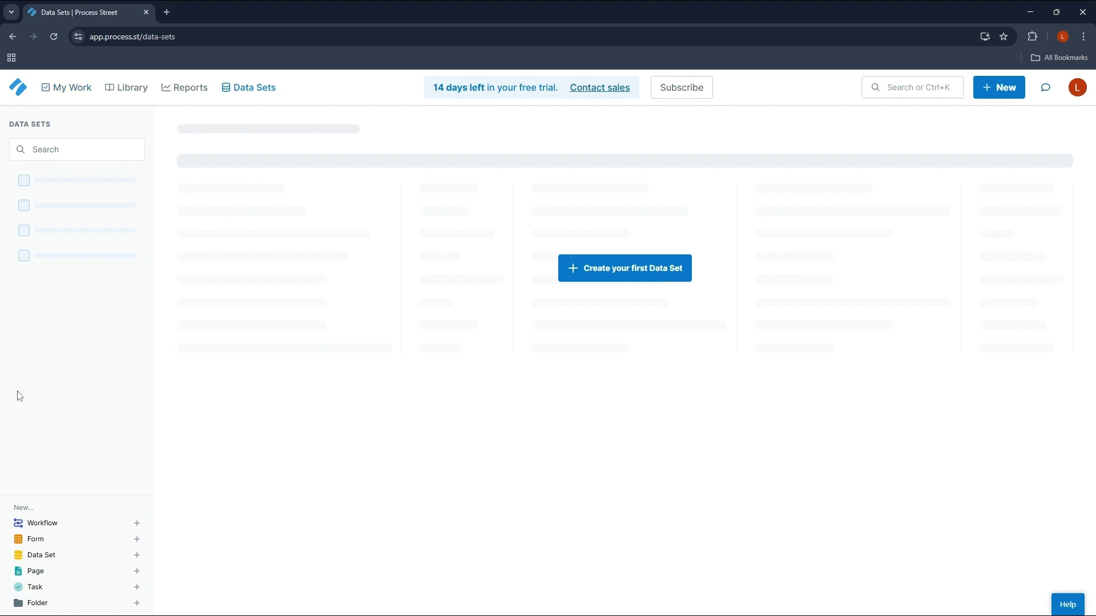
left_click(69, 528)
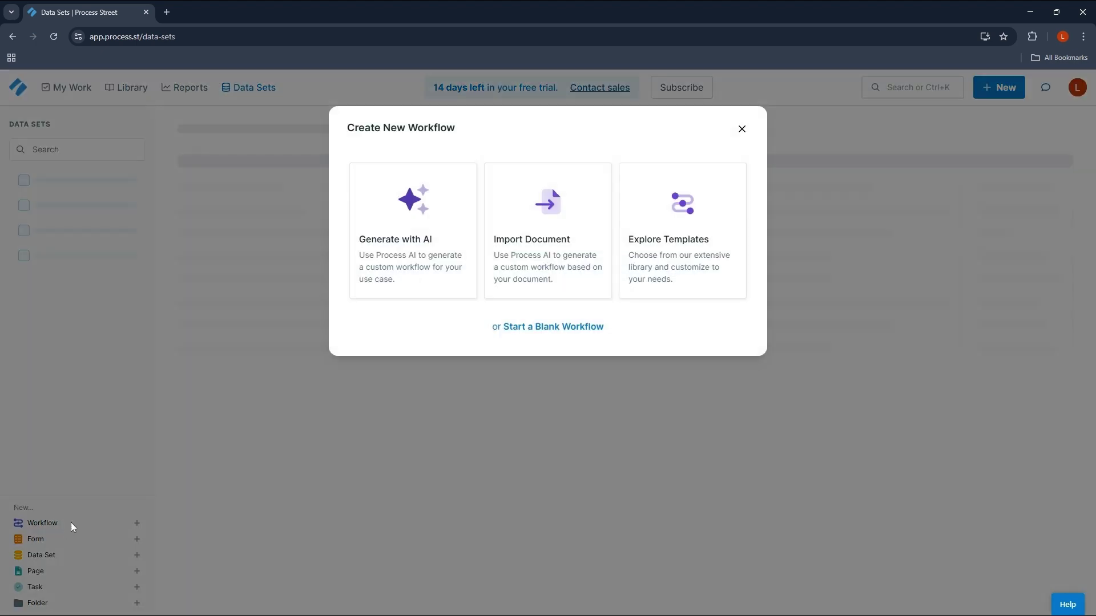
left_click(741, 129)
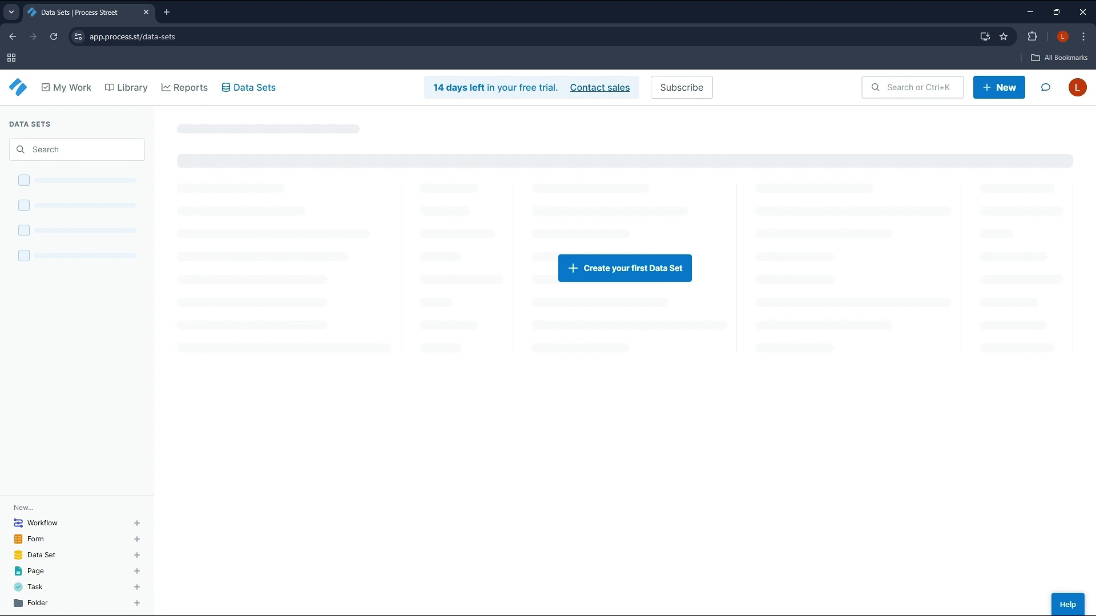
Step: Examine the My Work task list and the organization and profile options of the account
left_click(56, 89)
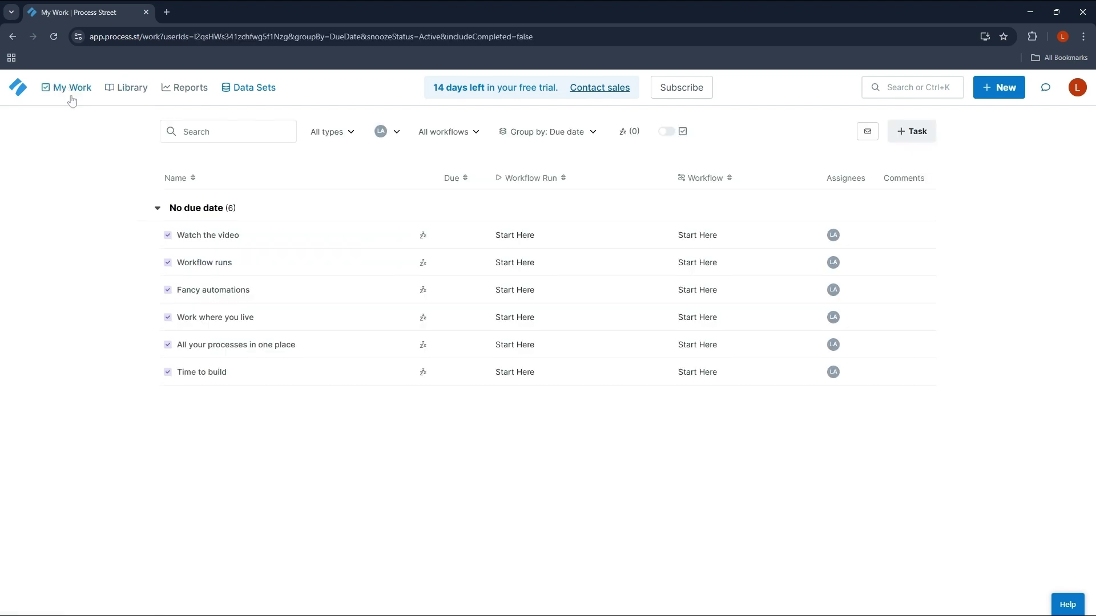
left_click(158, 209)
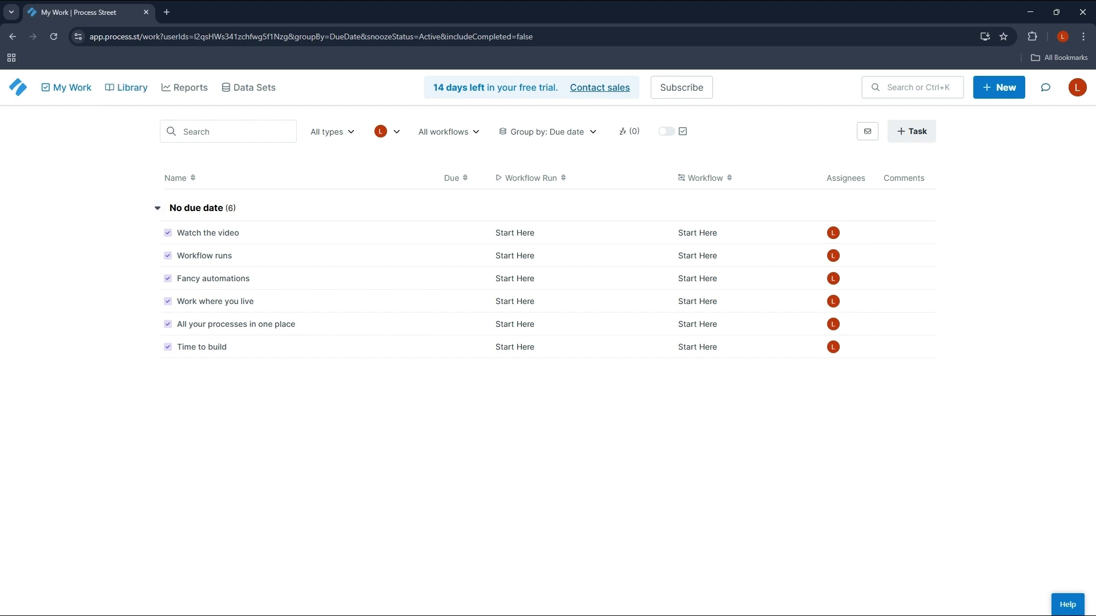
left_click(147, 38)
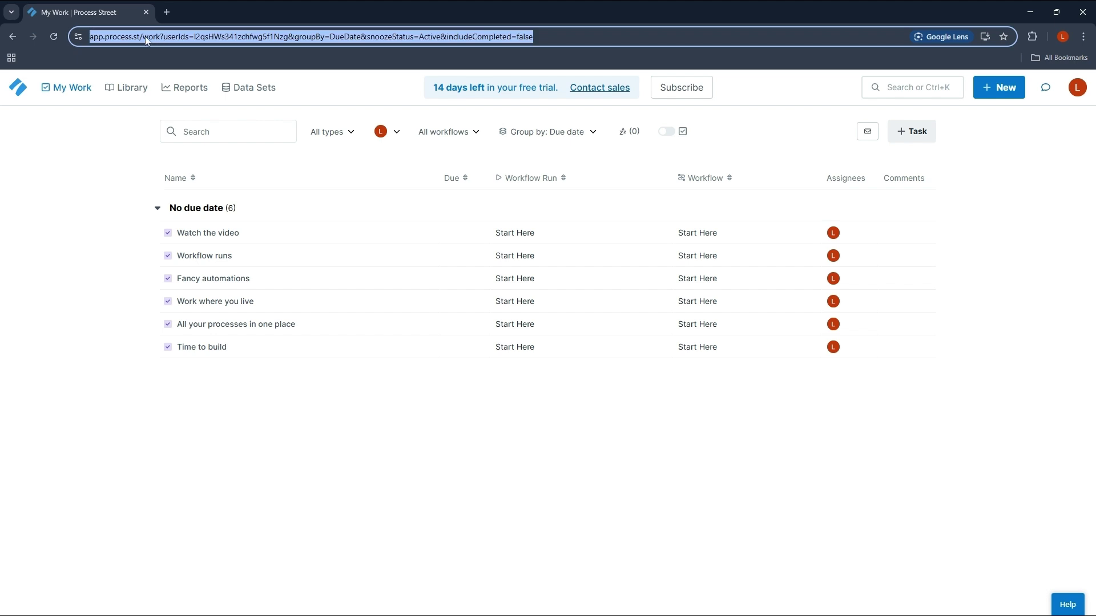
triple_click(149, 36)
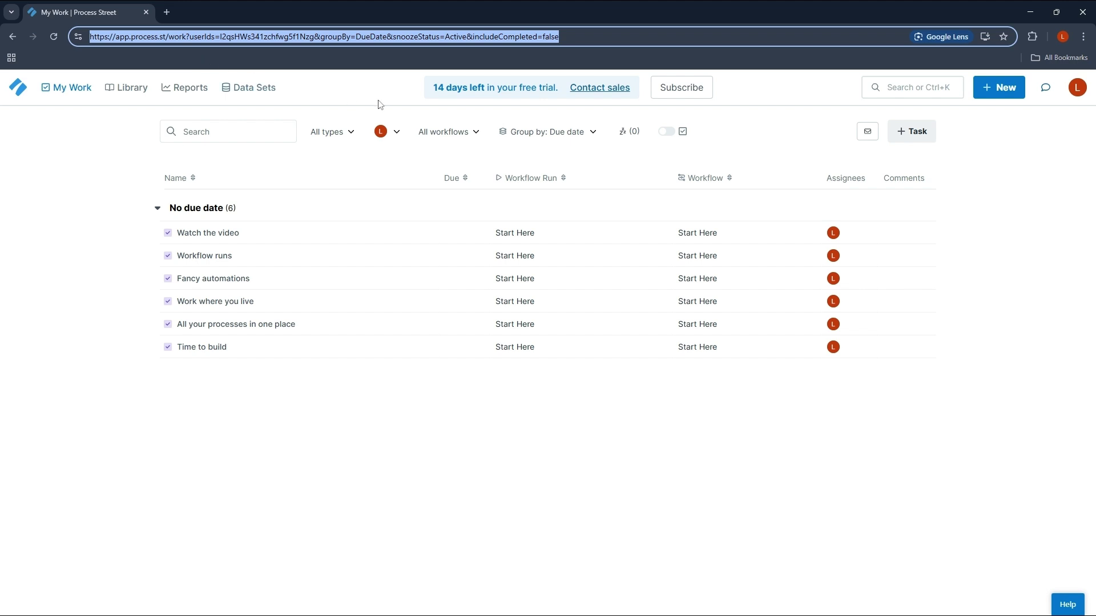
left_click(1080, 91)
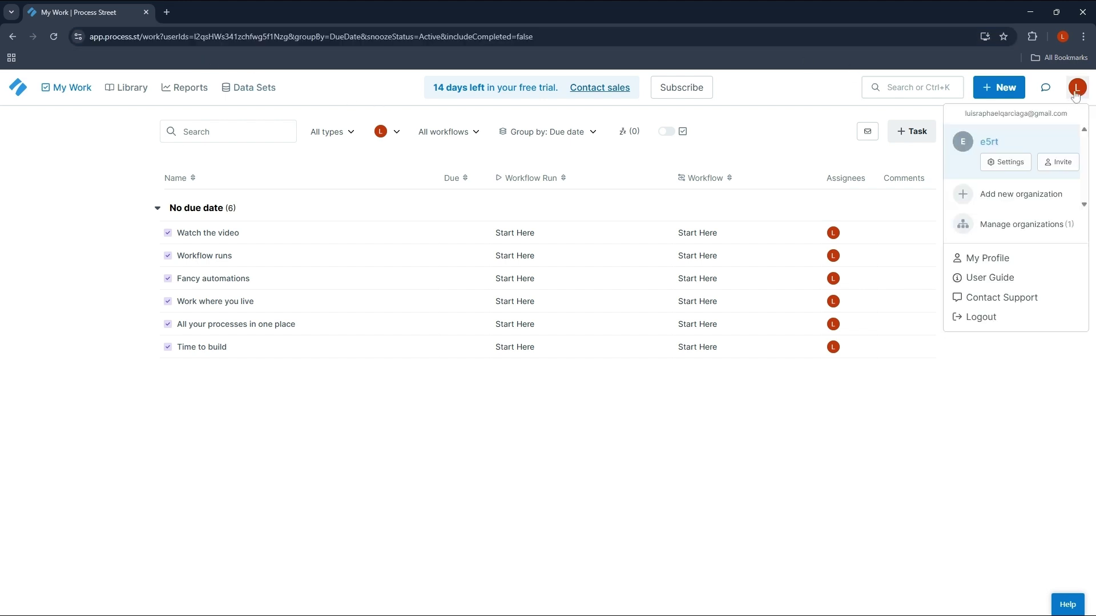
left_click(1076, 94)
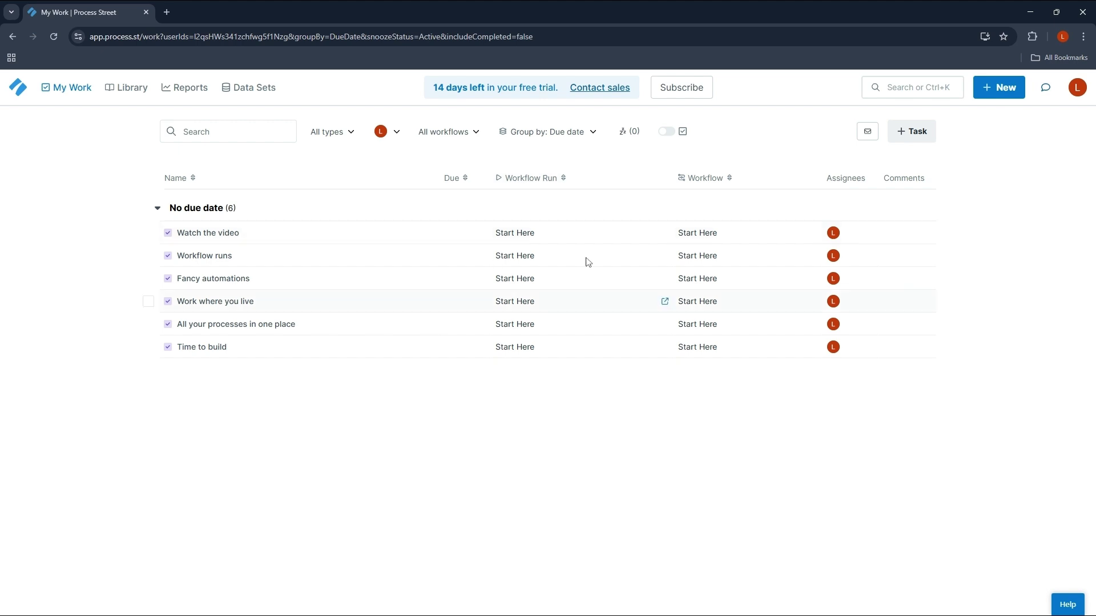
Step: Create a new workflow in the Library from the Assets Register Template in the Asset Management category
left_click(127, 87)
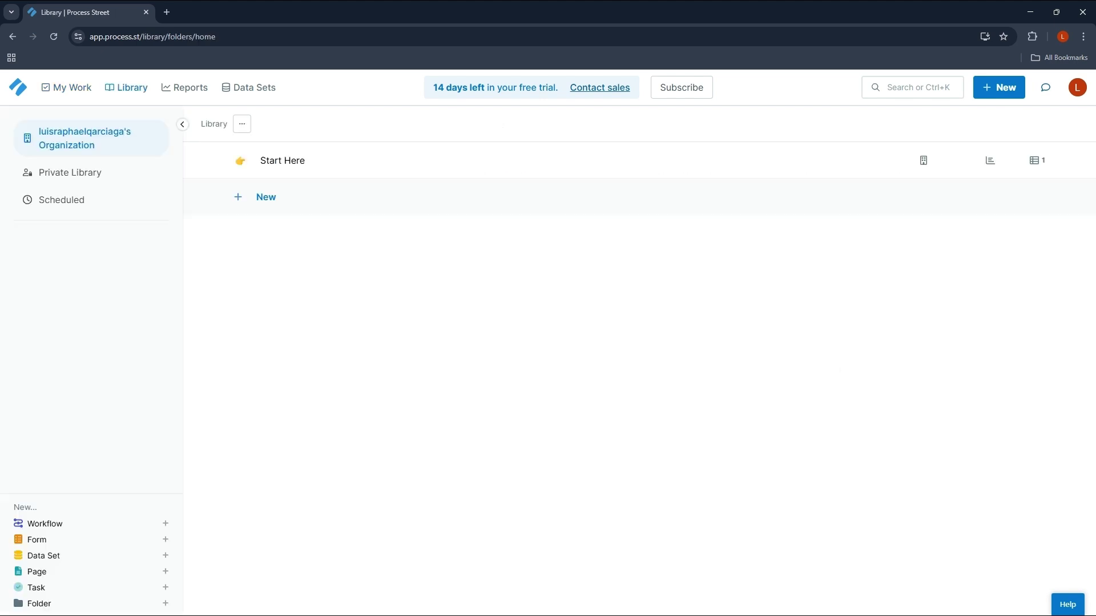
left_click(240, 200)
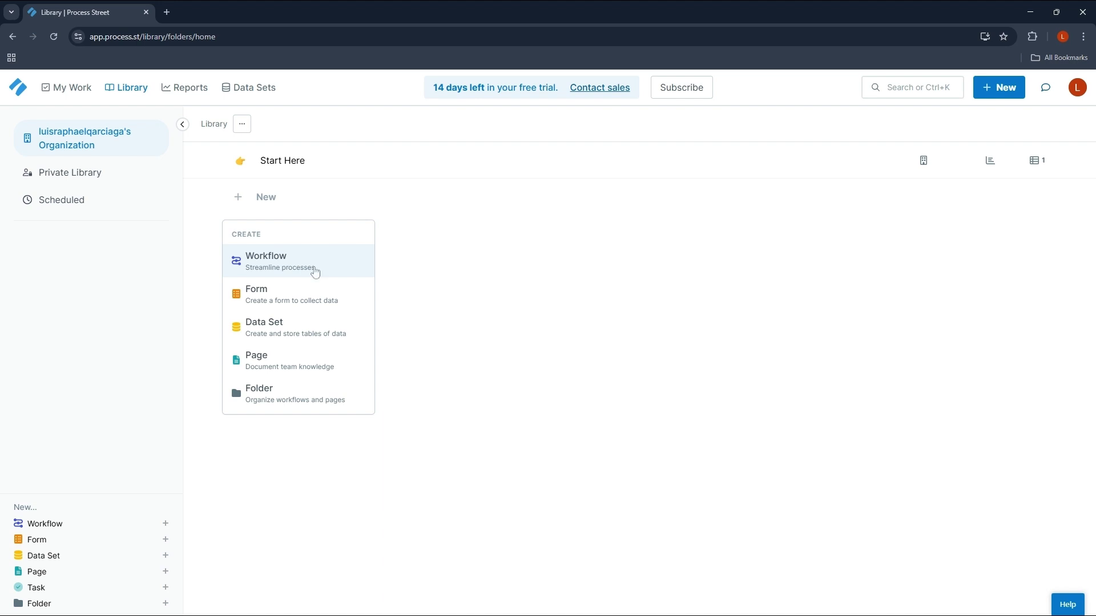
left_click(313, 273)
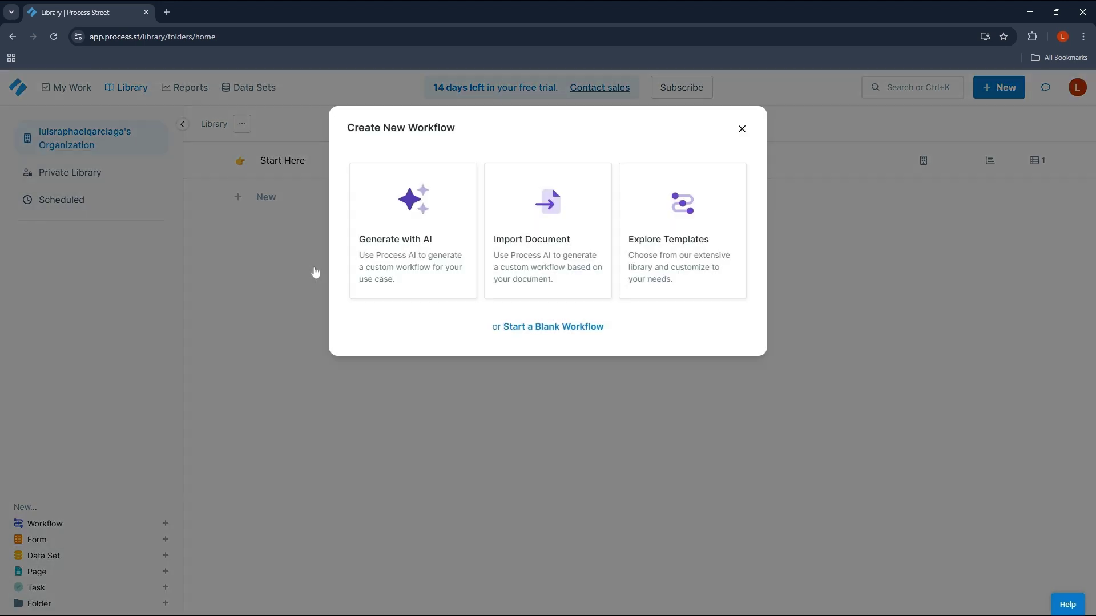
left_click(671, 236)
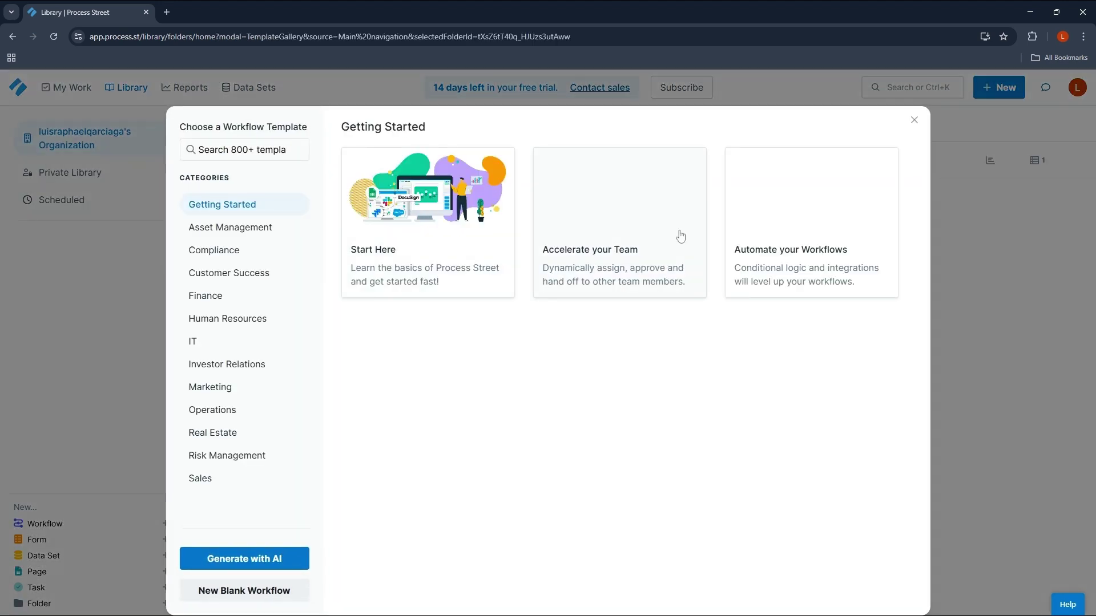
left_click(250, 231)
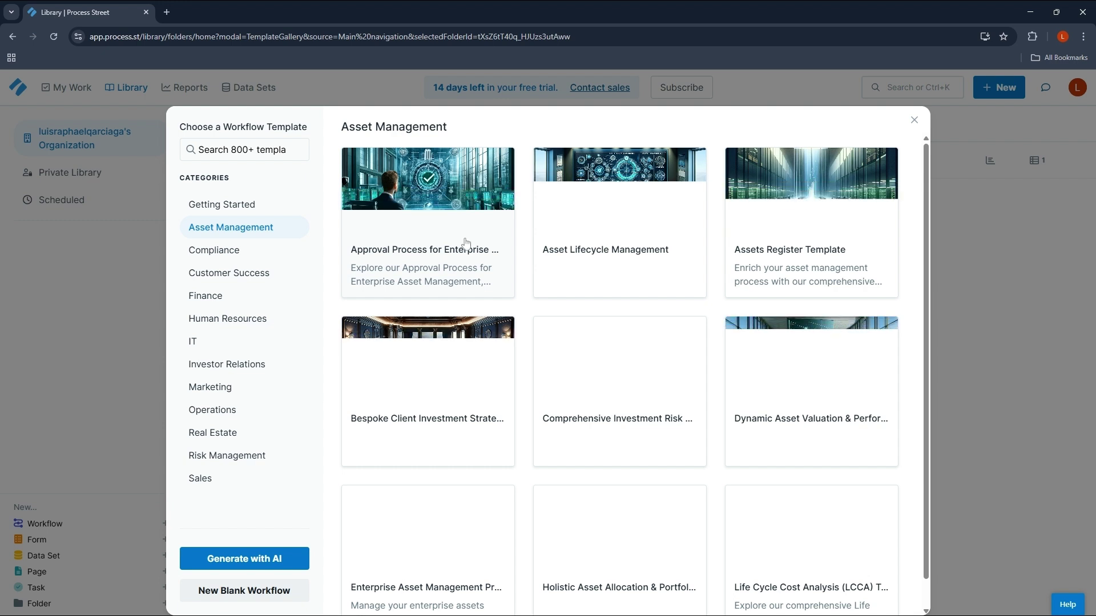
left_click(768, 271)
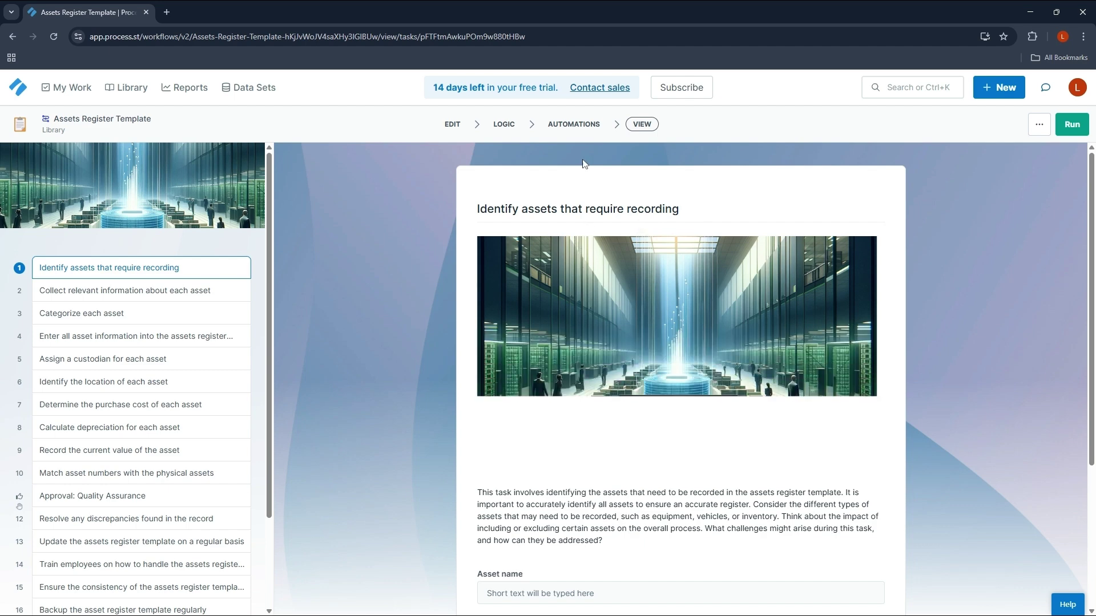
Step: Open the Assets Register Template workflow for editing, keep its default setup and leave the trigger to be decided later
left_click(461, 126)
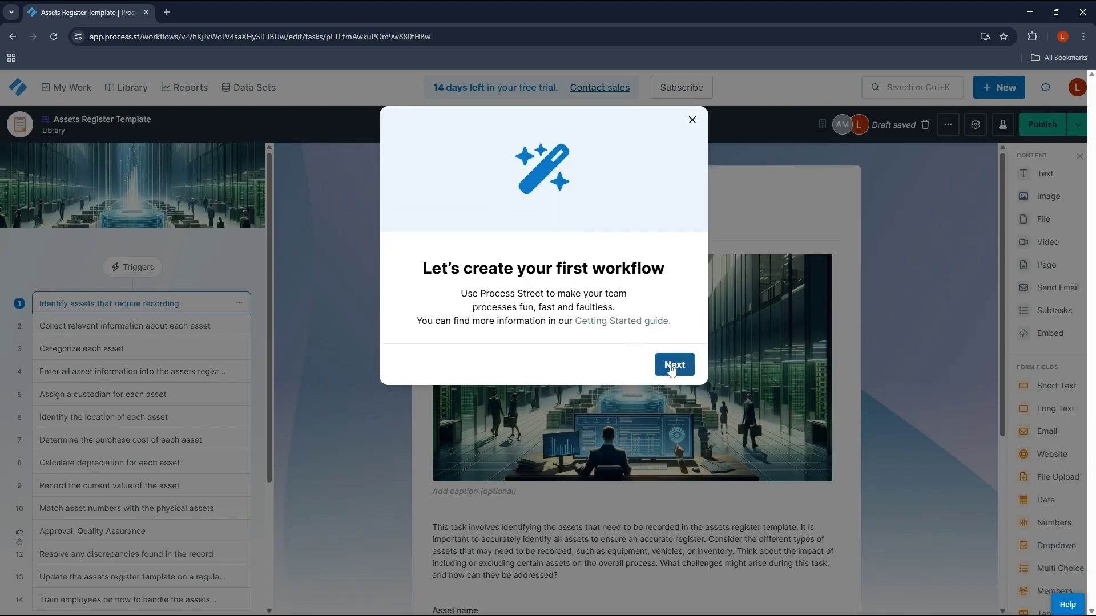
left_click(674, 365)
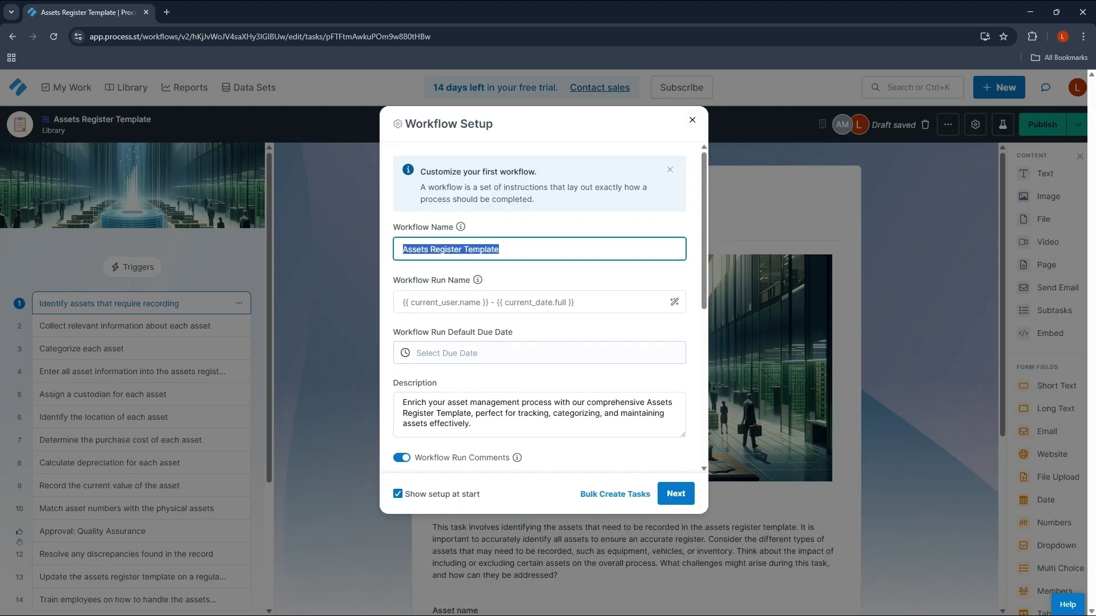
scroll(539, 343, "down", 3)
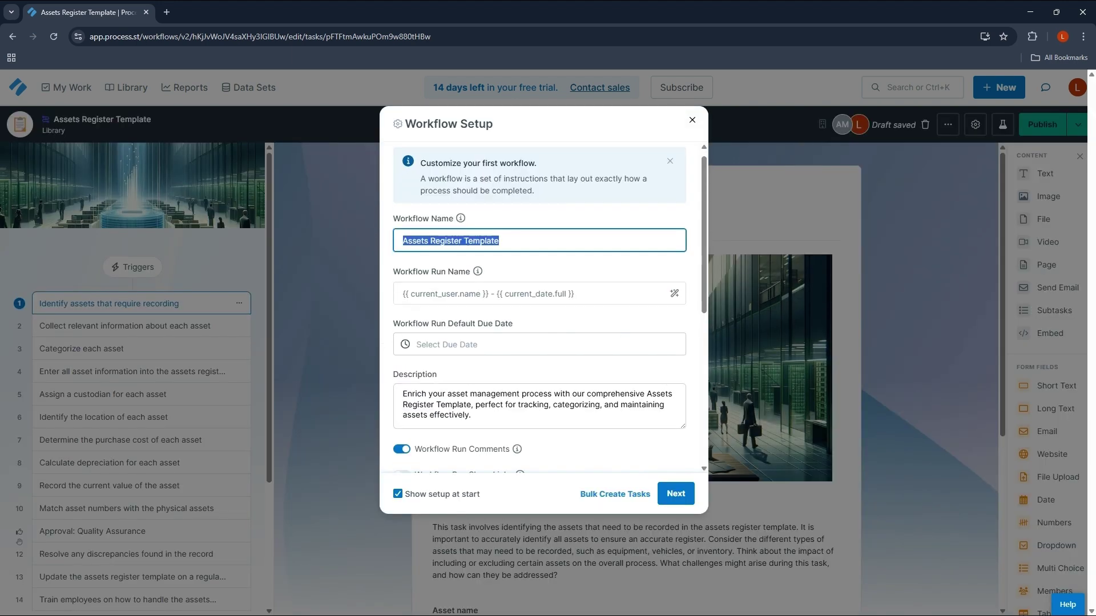
left_click(673, 494)
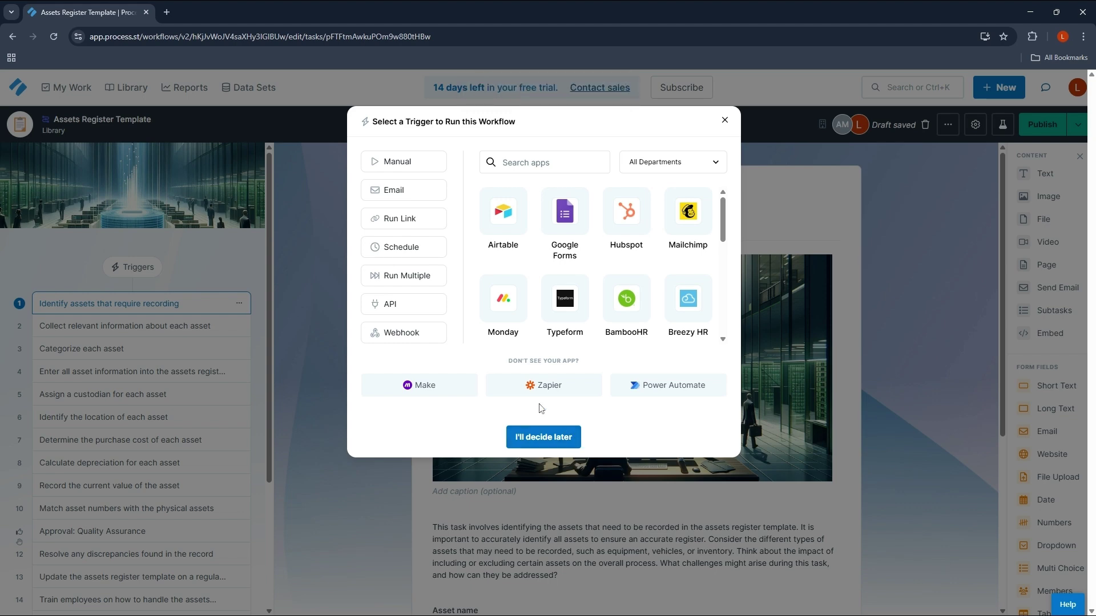
left_click(555, 444)
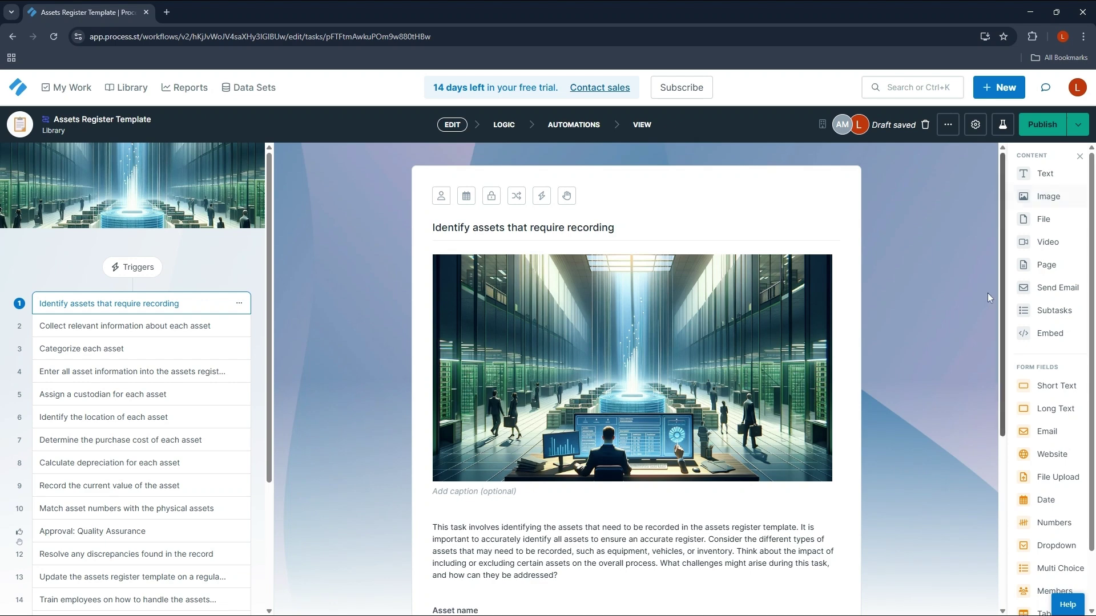
Step: Examine the first task's content, the available content and form field types, and the workflow's full task list
scroll(971, 287, "down", 3)
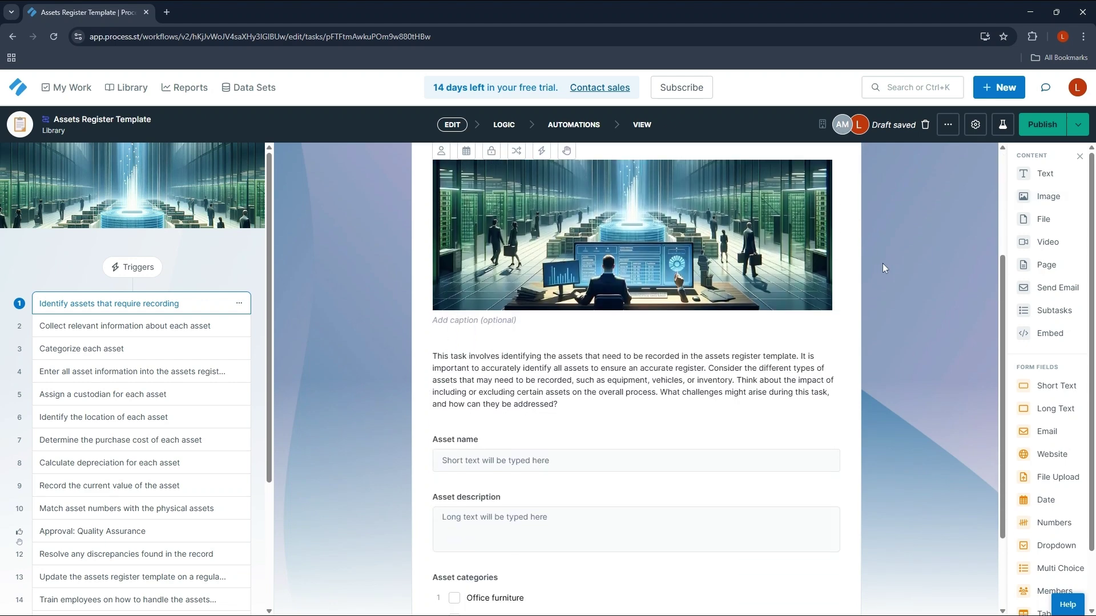
scroll(877, 264, "up", 3)
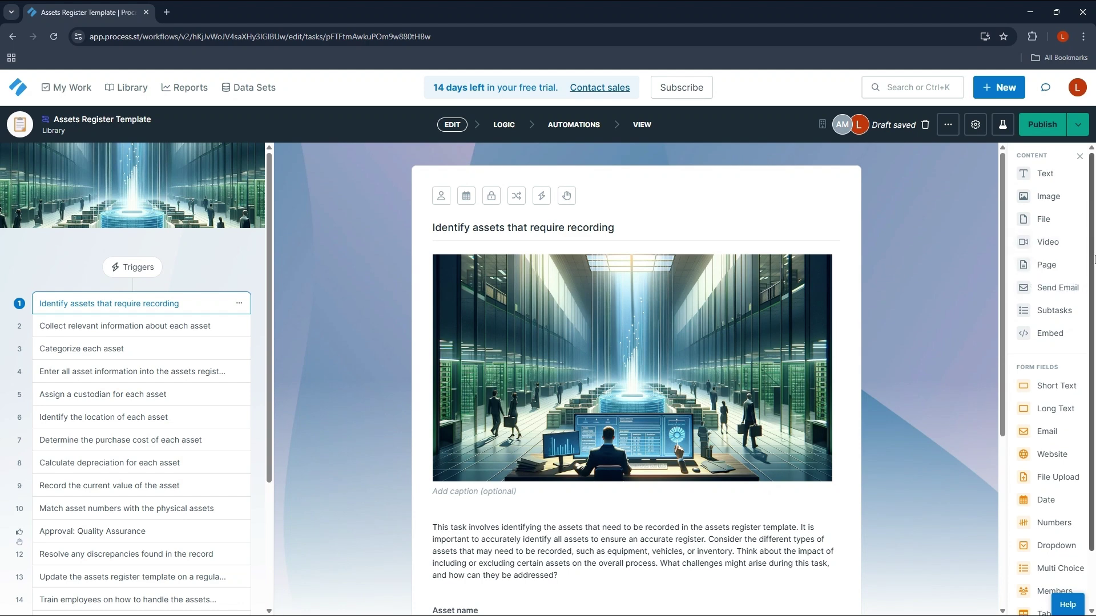
scroll(1094, 258, "down", 2)
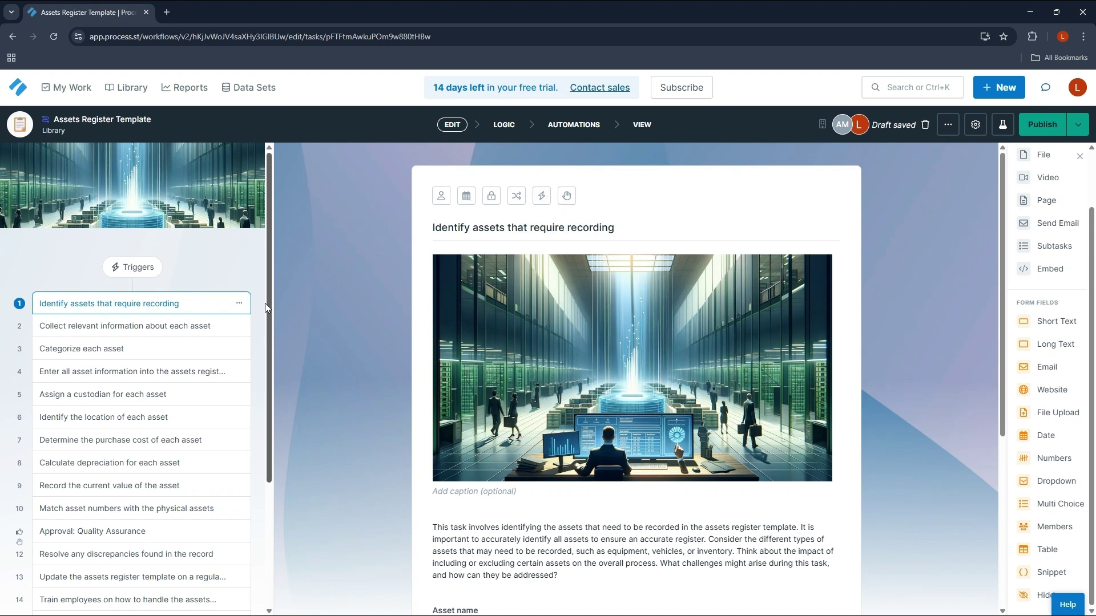
left_click_drag(265, 303, 266, 404)
scroll(253, 420, "down", 2)
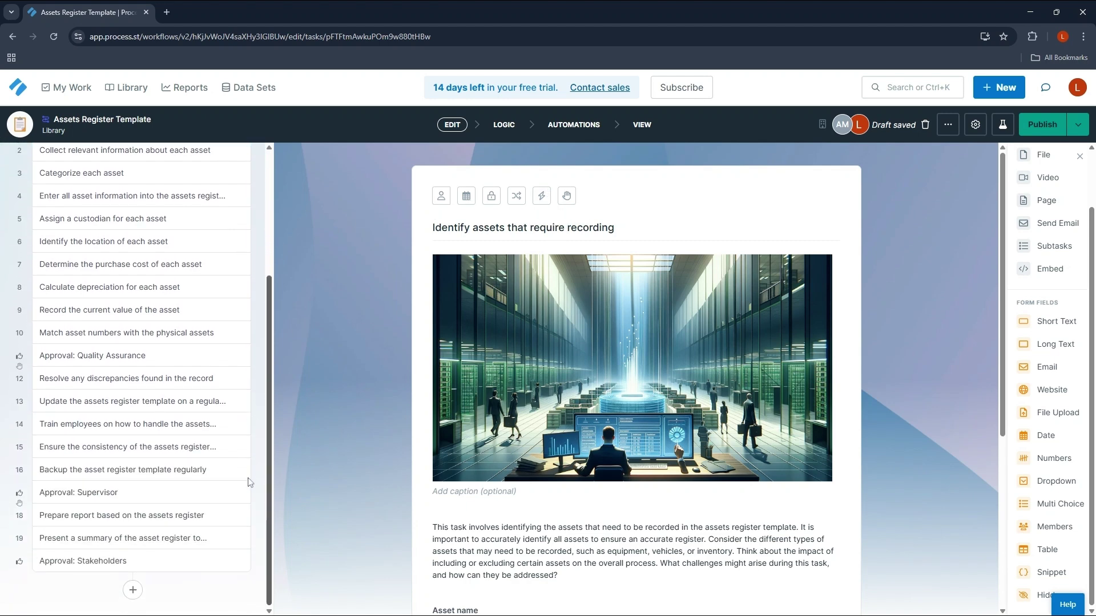
left_click(948, 130)
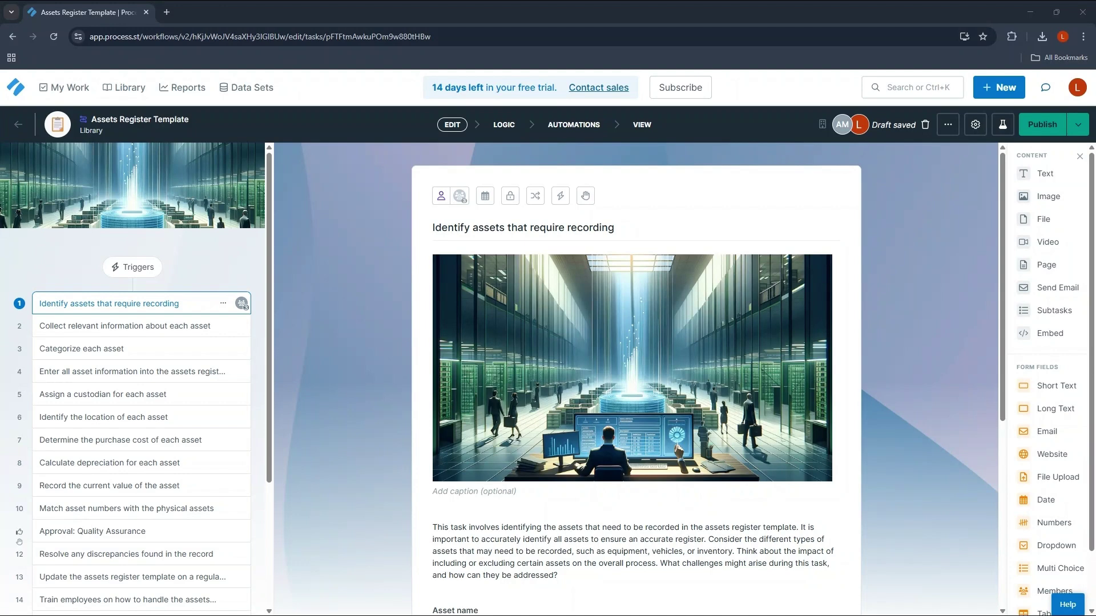
left_click(907, 230)
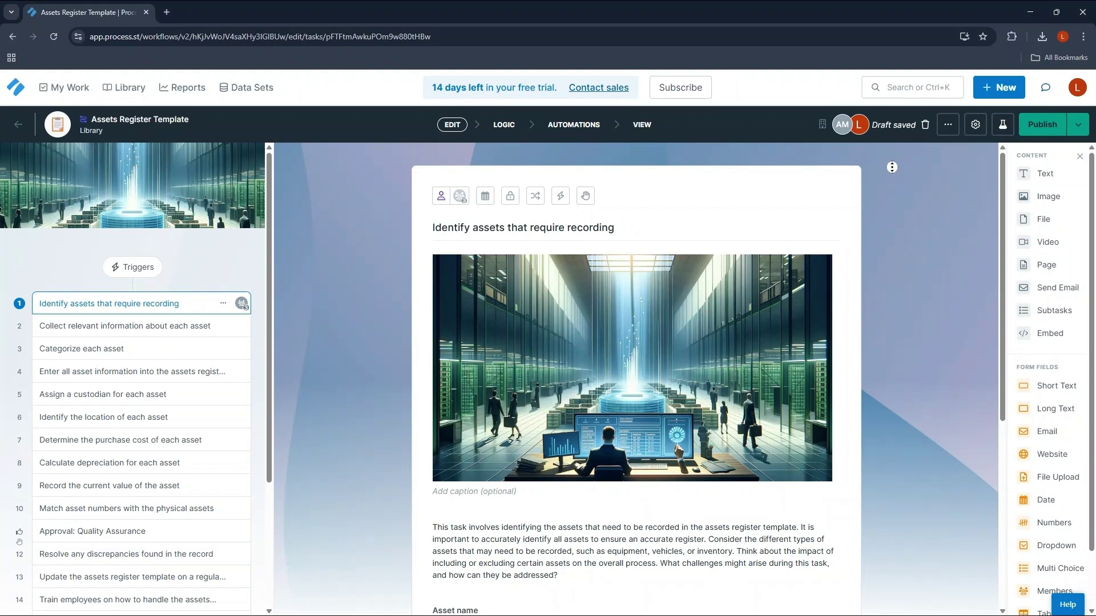
scroll(893, 173, "down", 1)
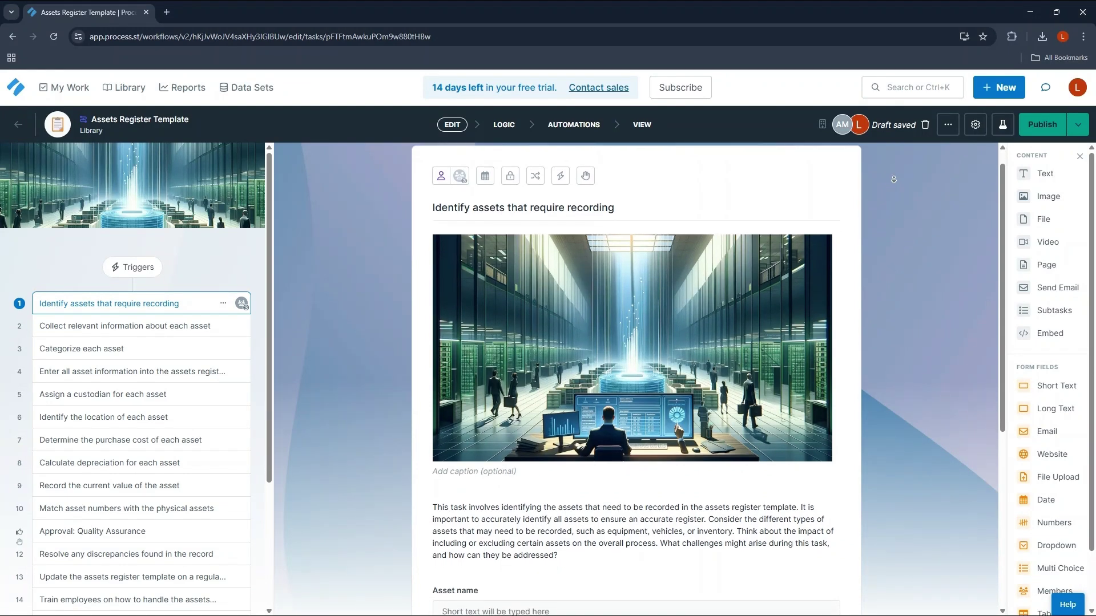
scroll(893, 179, "down", 1)
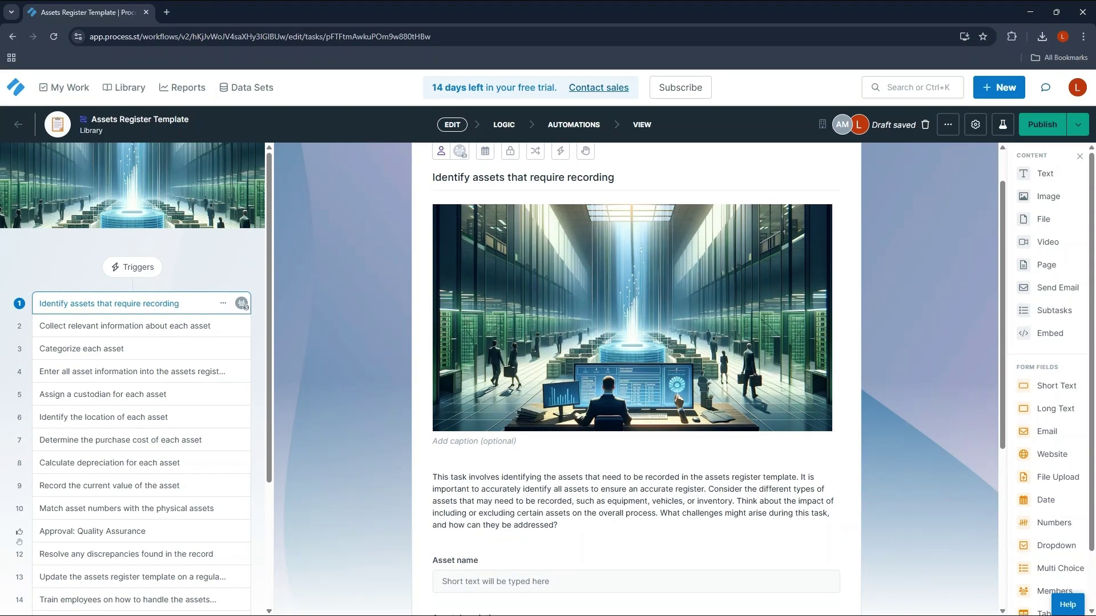
Step: Examine the first task's description, its asset name and asset description fields, and the asset categories subtask list
scroll(636, 377, "down", 1)
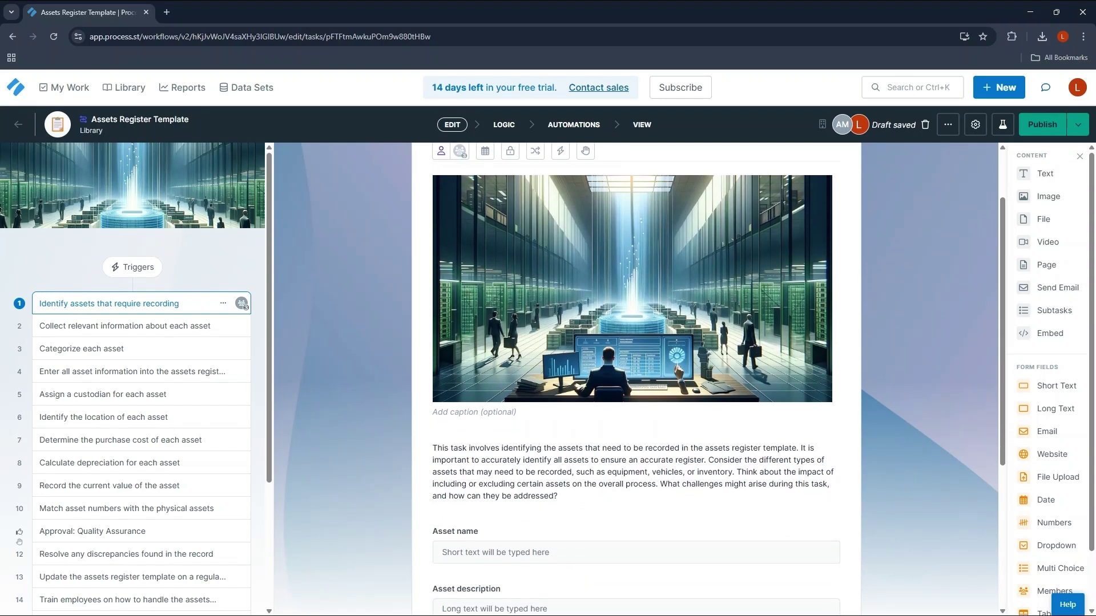
scroll(636, 376, "down", 1)
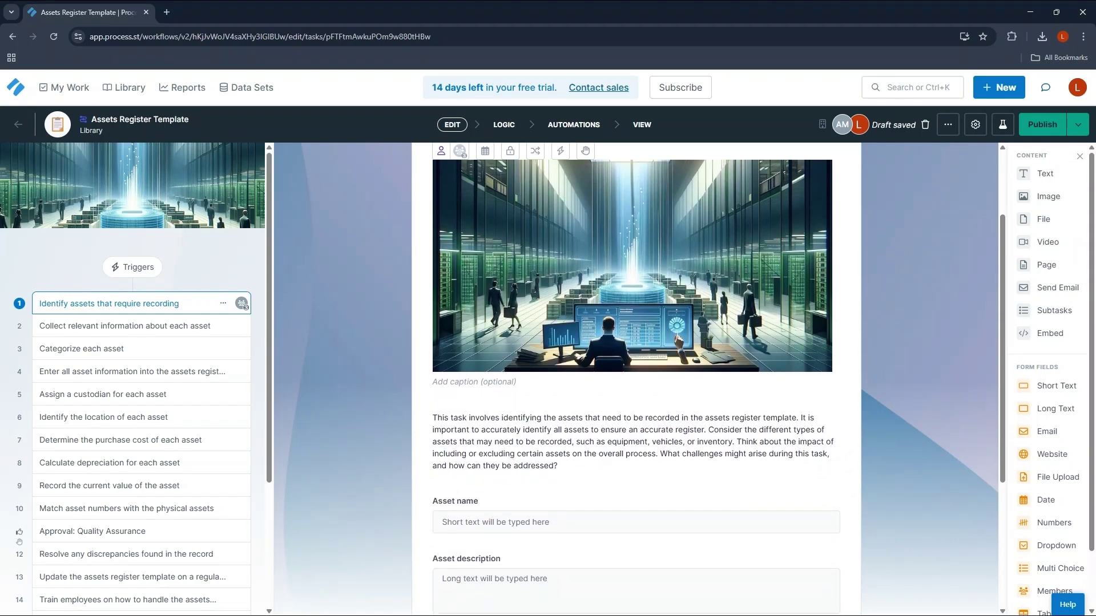
scroll(636, 377, "down", 1)
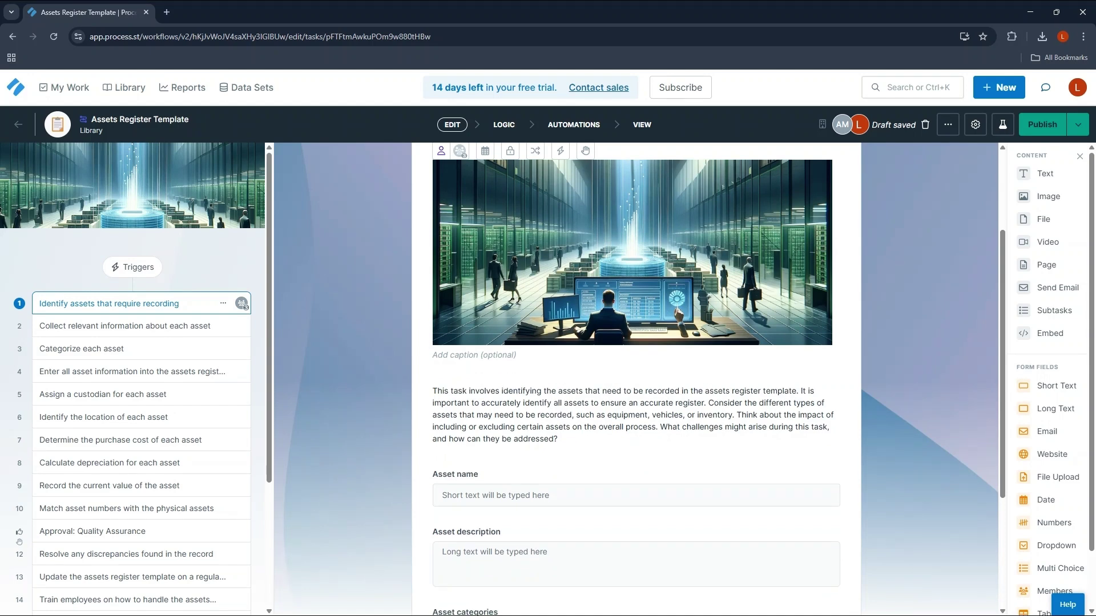
scroll(637, 377, "down", 1)
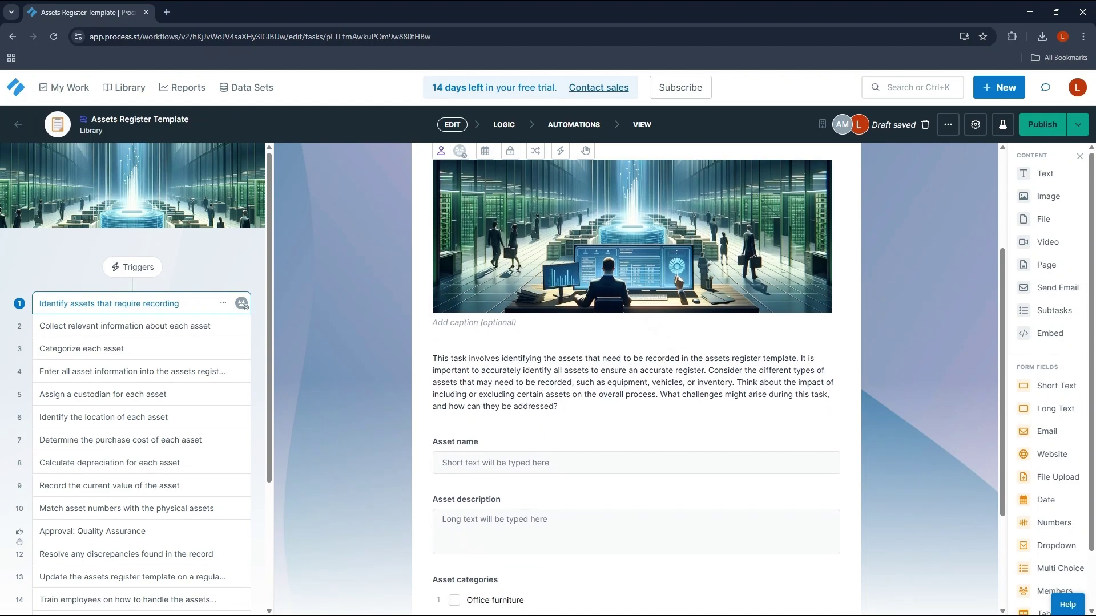
scroll(636, 377, "down", 1)
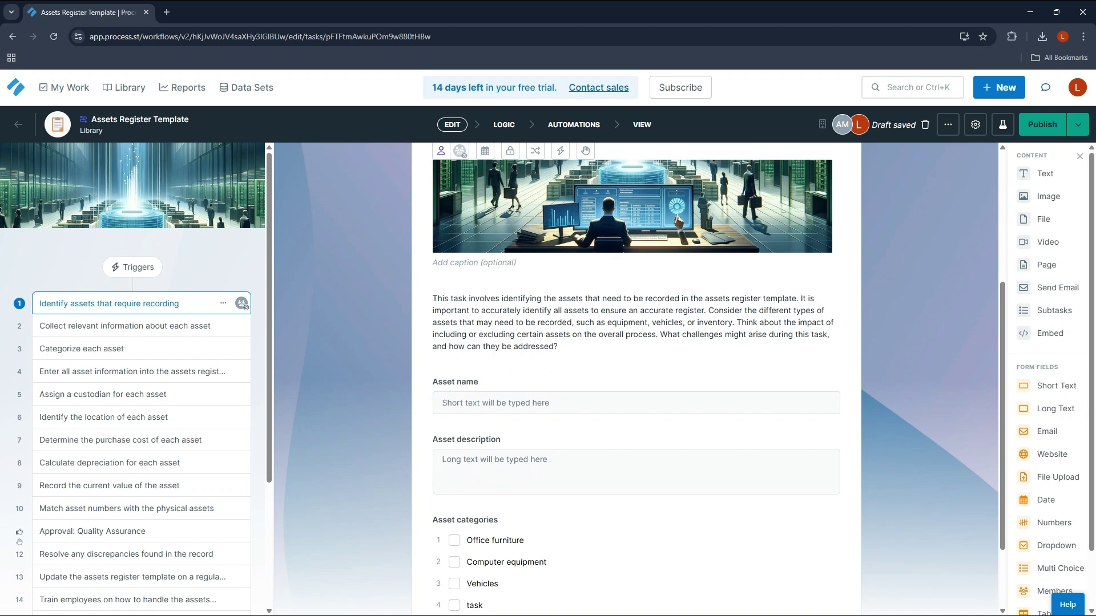
scroll(636, 377, "down", 1)
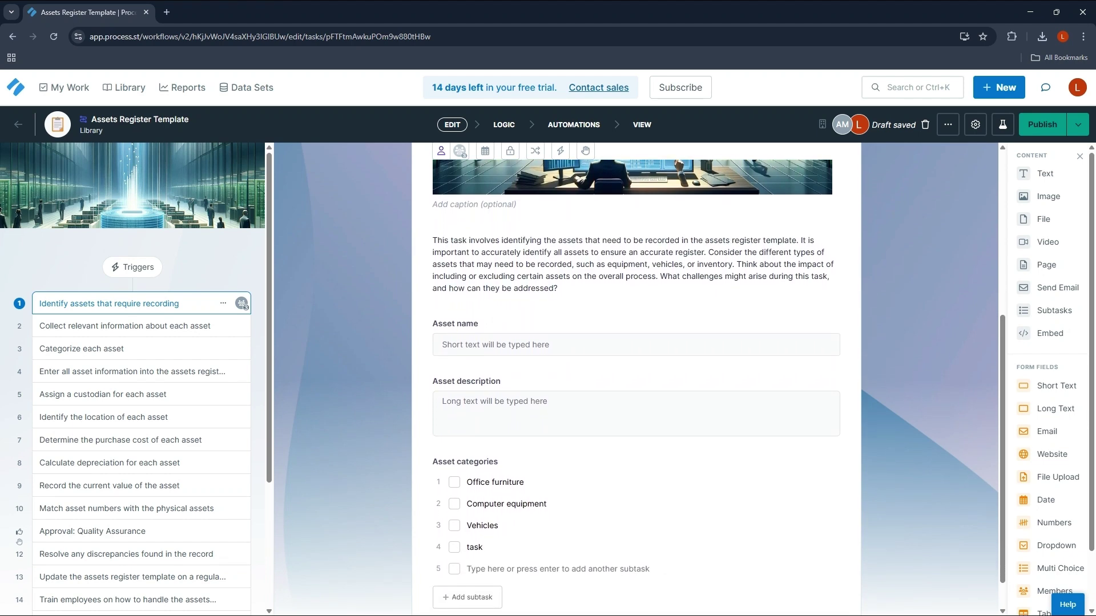
scroll(637, 377, "down", 1)
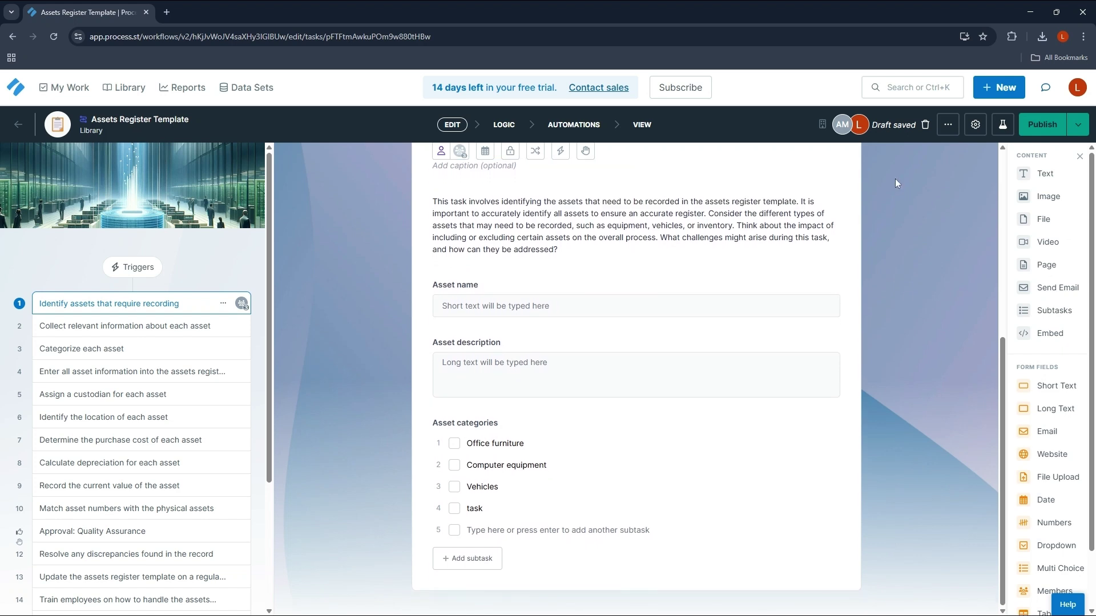
scroll(889, 487, "up", 1)
middle_click(885, 480)
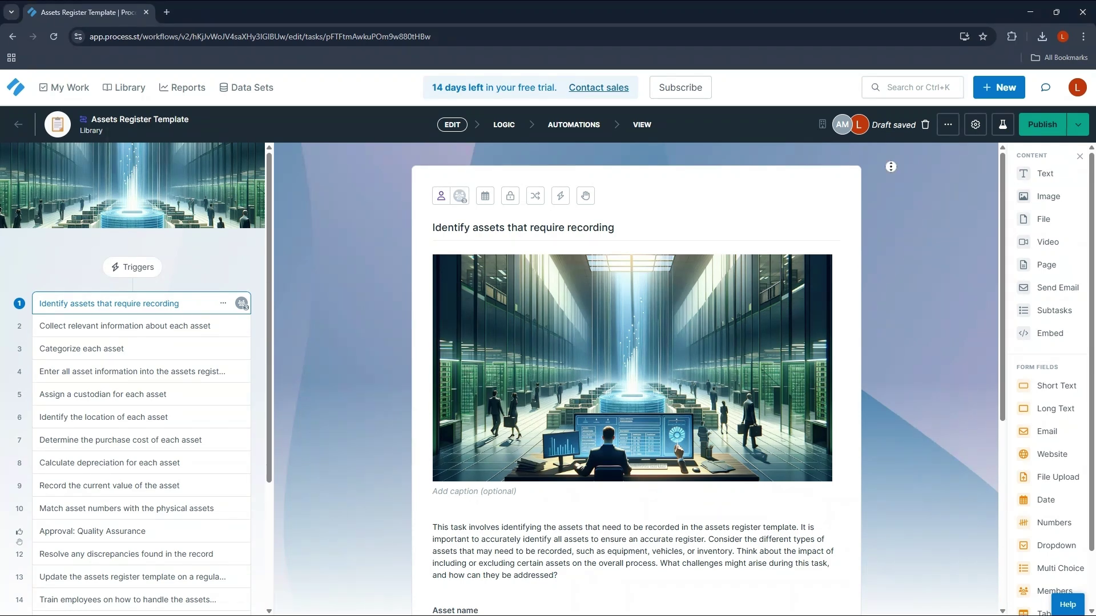
middle_click(892, 168)
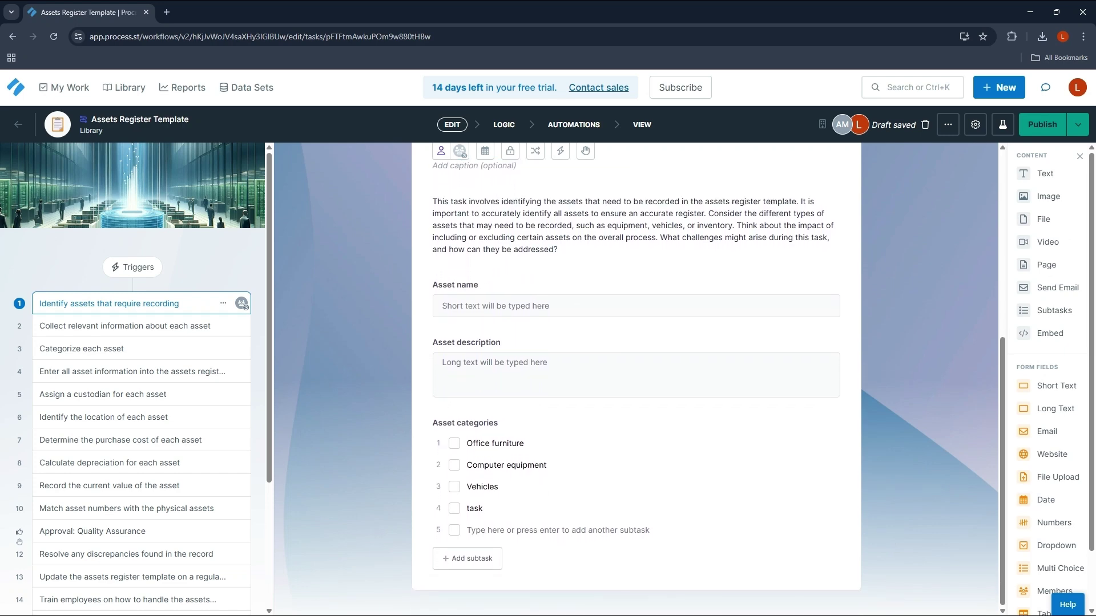
middle_click(891, 488)
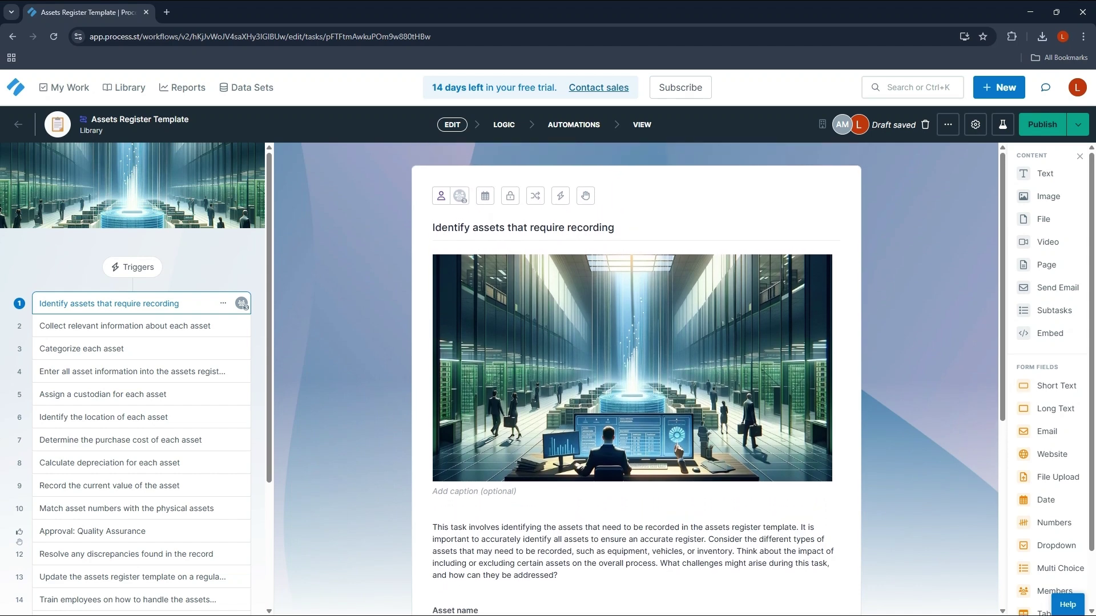
middle_click(888, 475)
middle_click(887, 475)
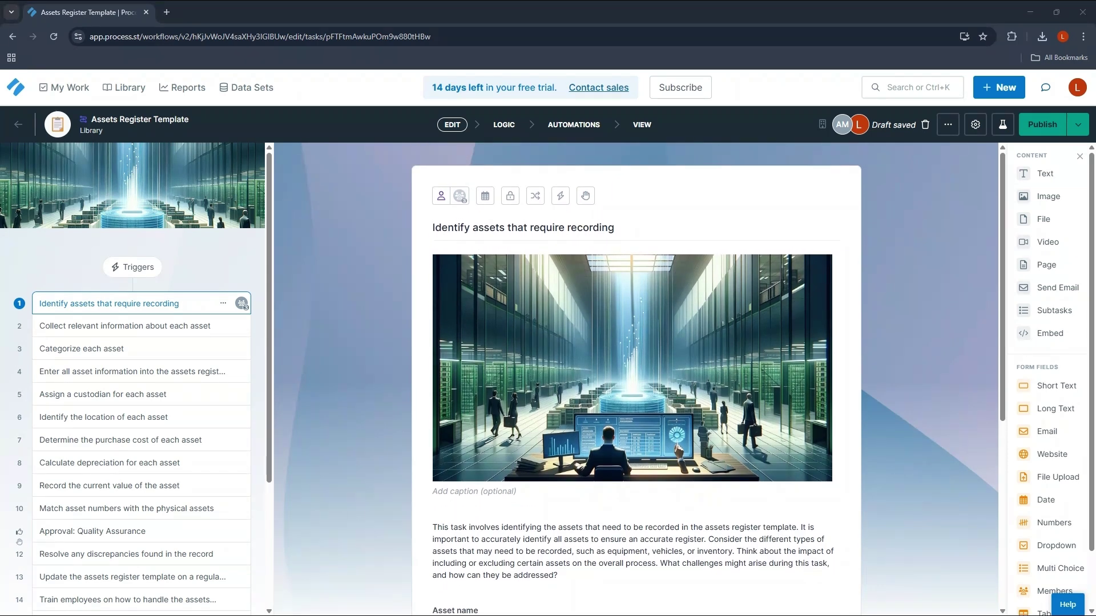
middle_click(891, 168)
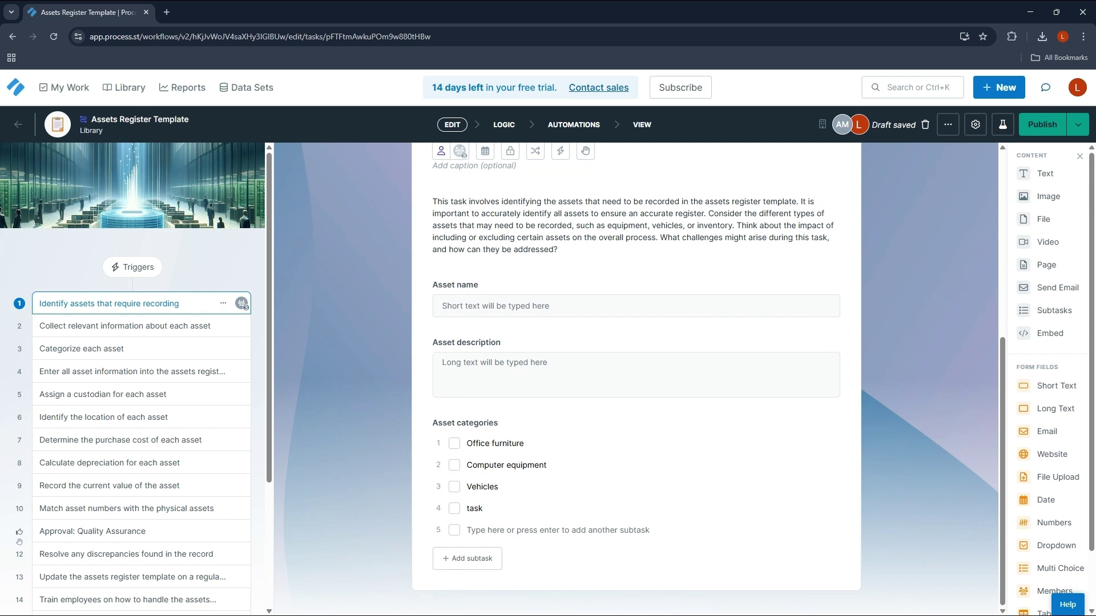
scroll(891, 489, "up", 1)
middle_click(886, 480)
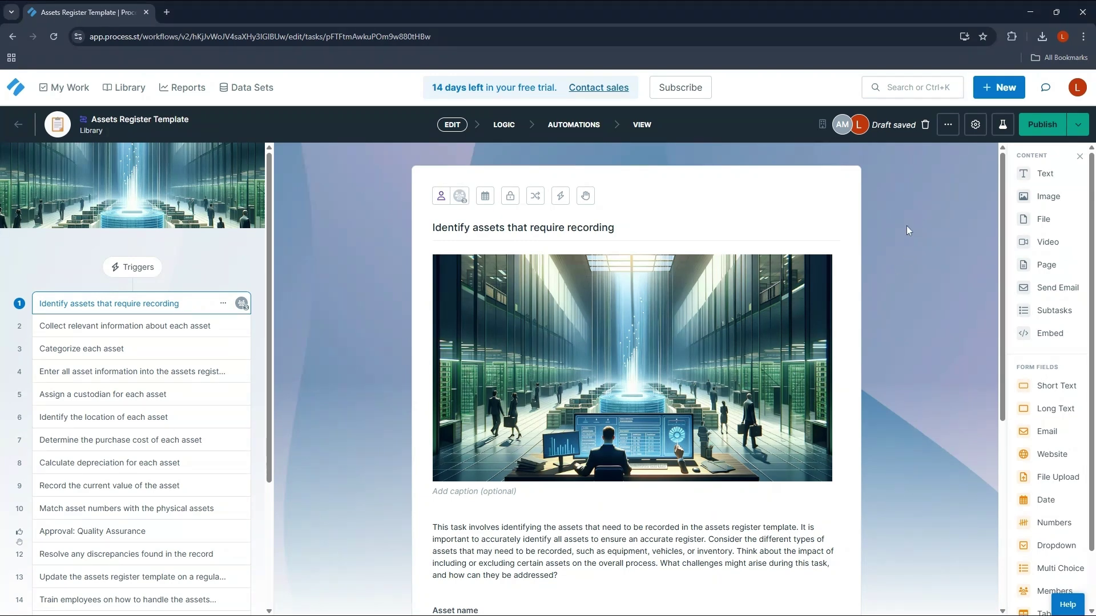
middle_click(892, 169)
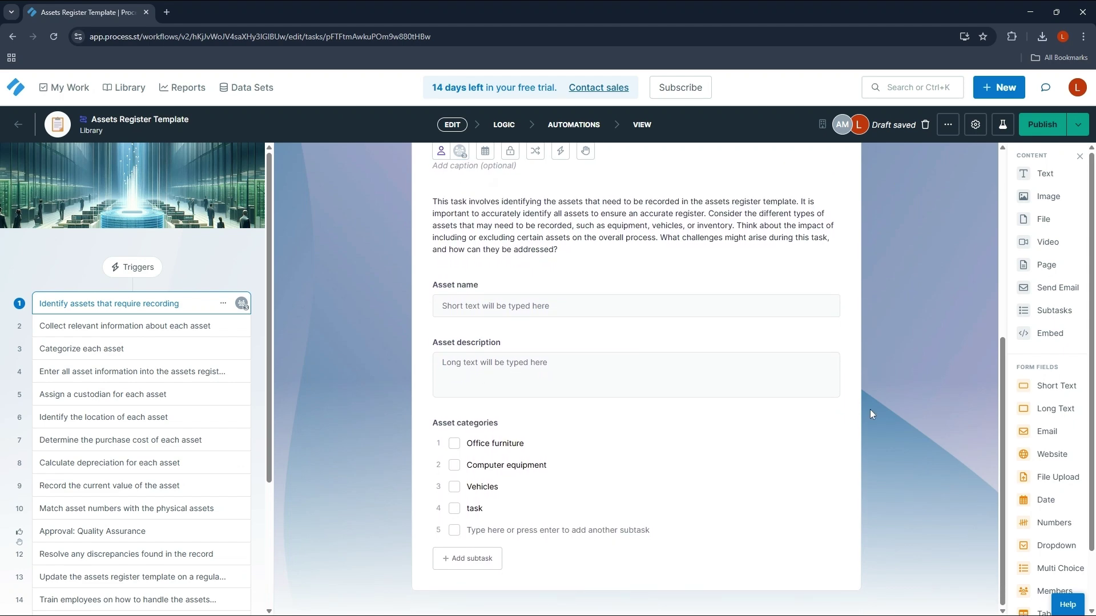
middle_click(889, 487)
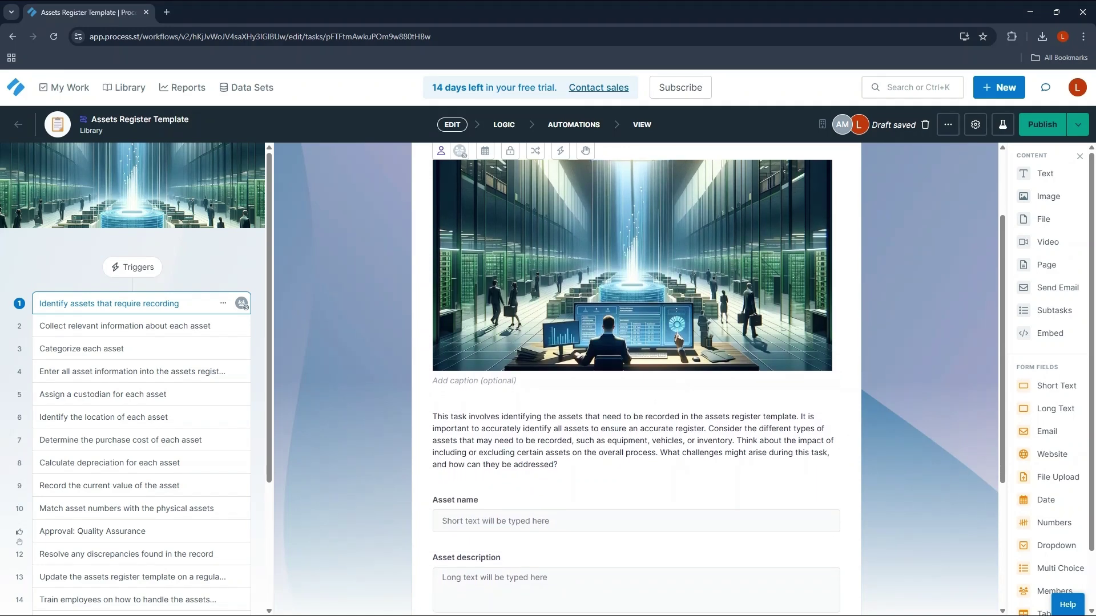
scroll(636, 379, "down", 1)
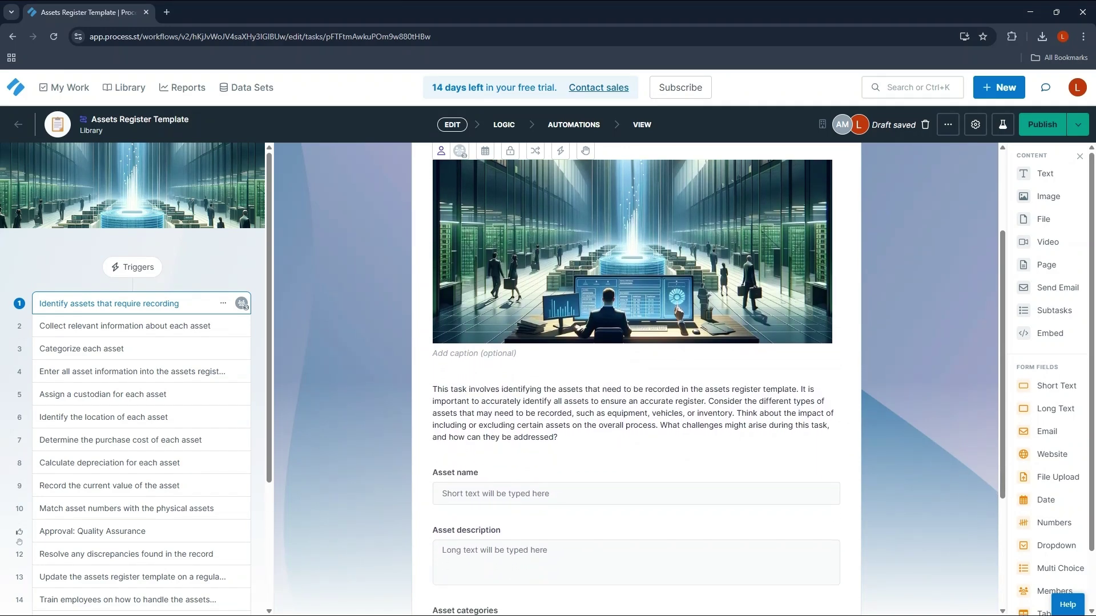
scroll(636, 379, "down", 1)
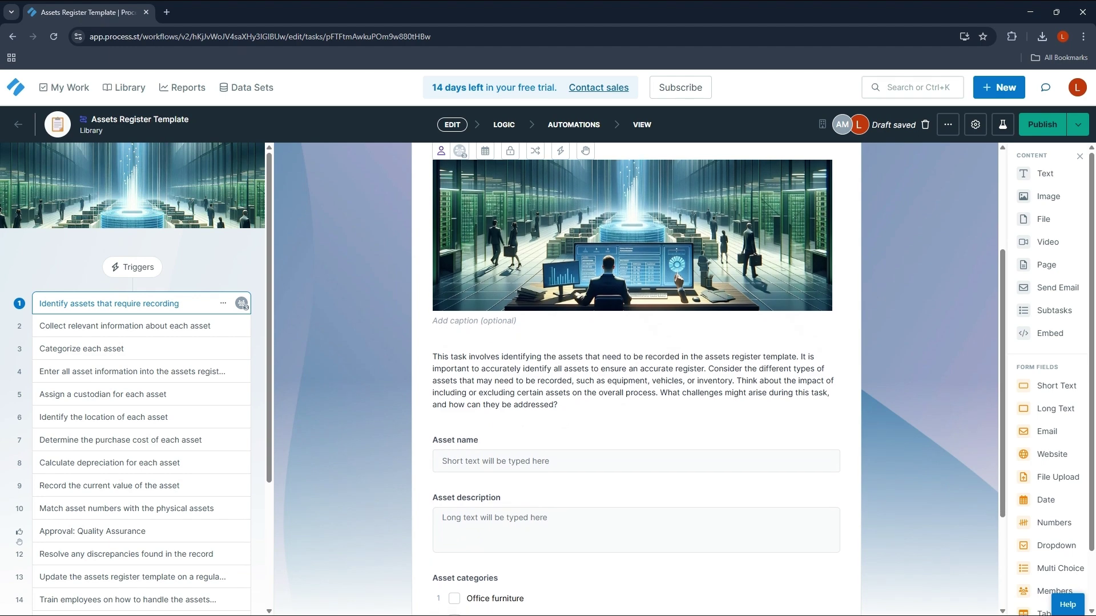
scroll(636, 380, "down", 1)
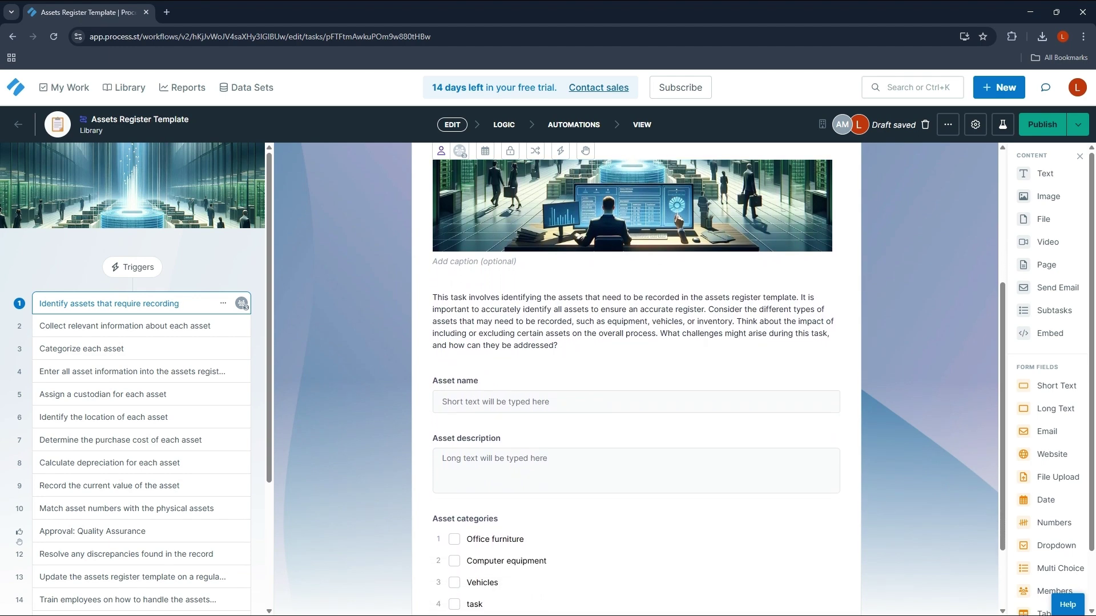
scroll(637, 380, "down", 1)
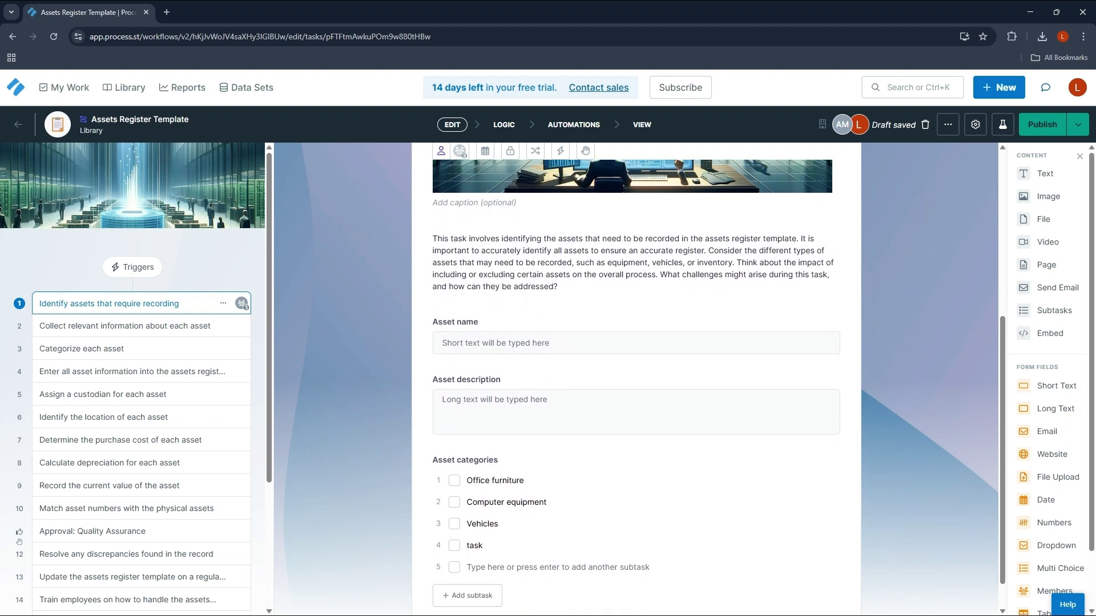
scroll(636, 379, "down", 1)
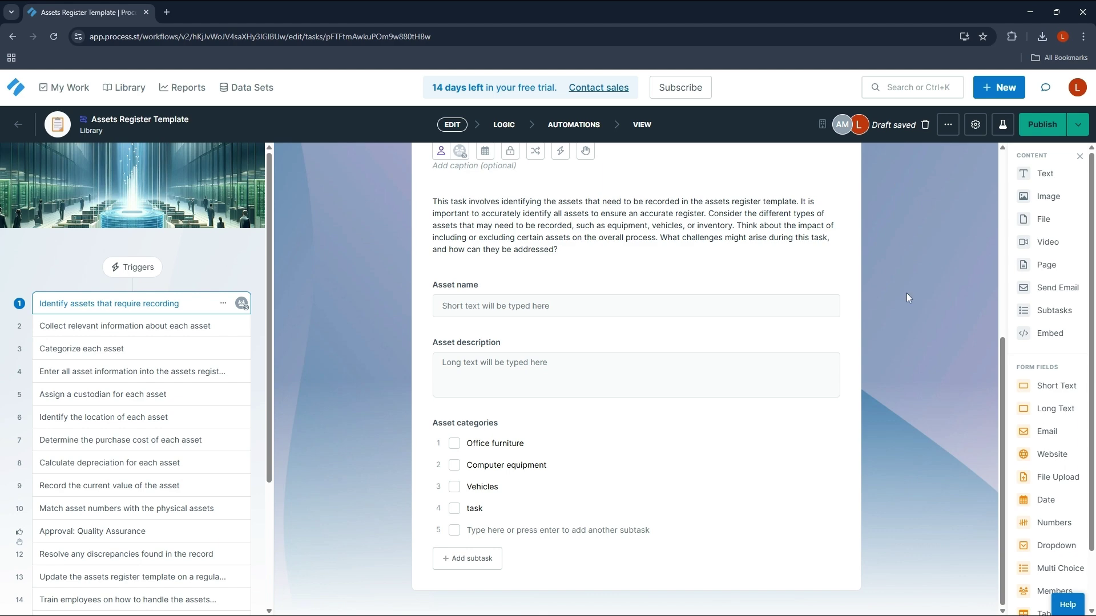
scroll(890, 490, "up", 1)
middle_click(886, 487)
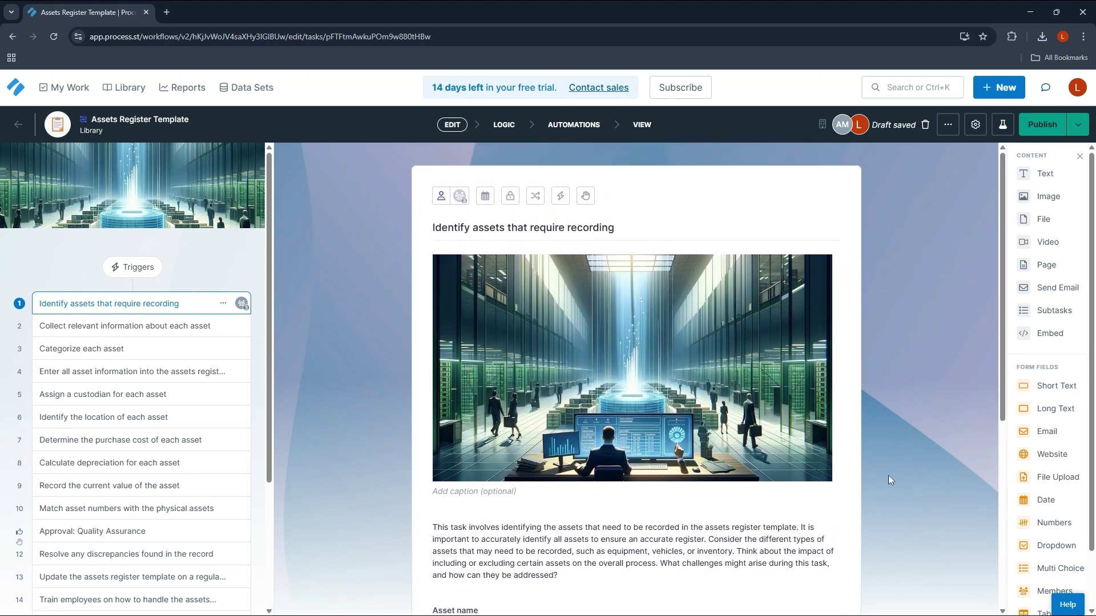
middle_click(887, 475)
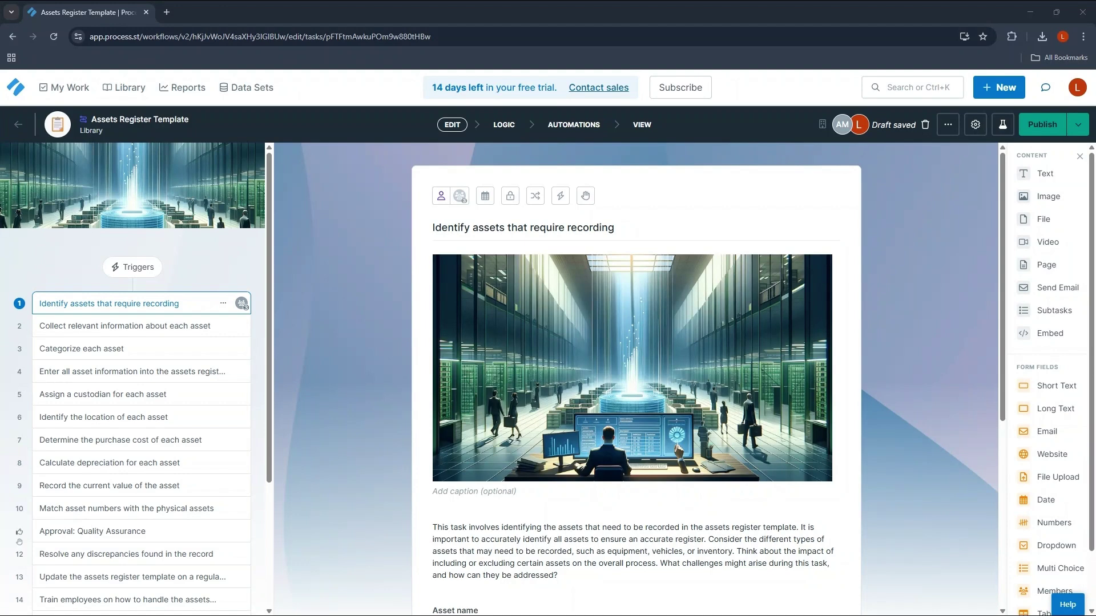
left_click(895, 264)
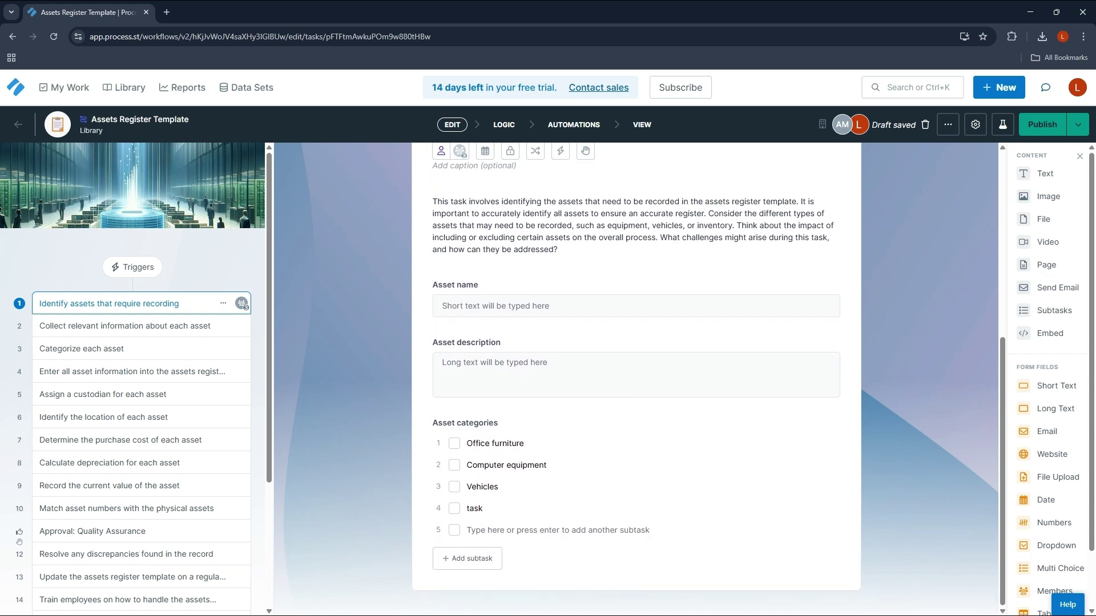
scroll(889, 490, "up", 1)
middle_click(885, 487)
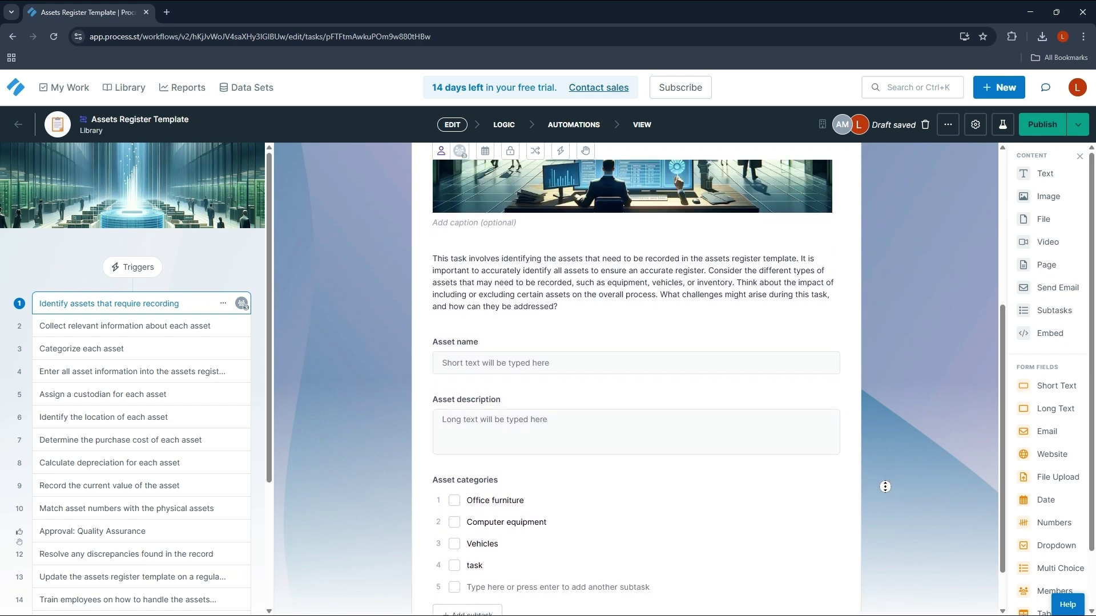